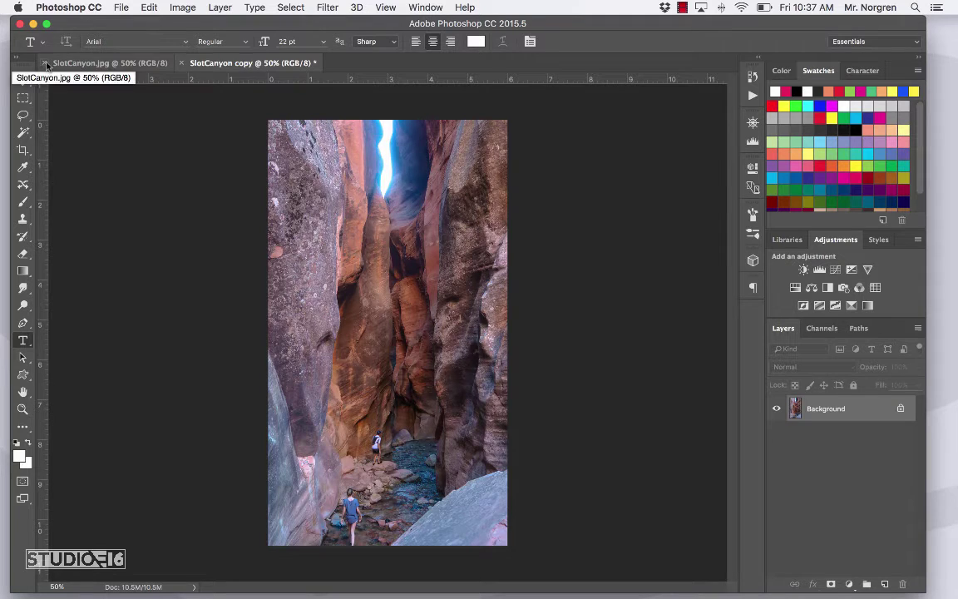
# Close the original SlotCanyon.jpg and begin saving the copy under a new name in the video lessons folder inside Documents
pyautogui.click(44, 63)
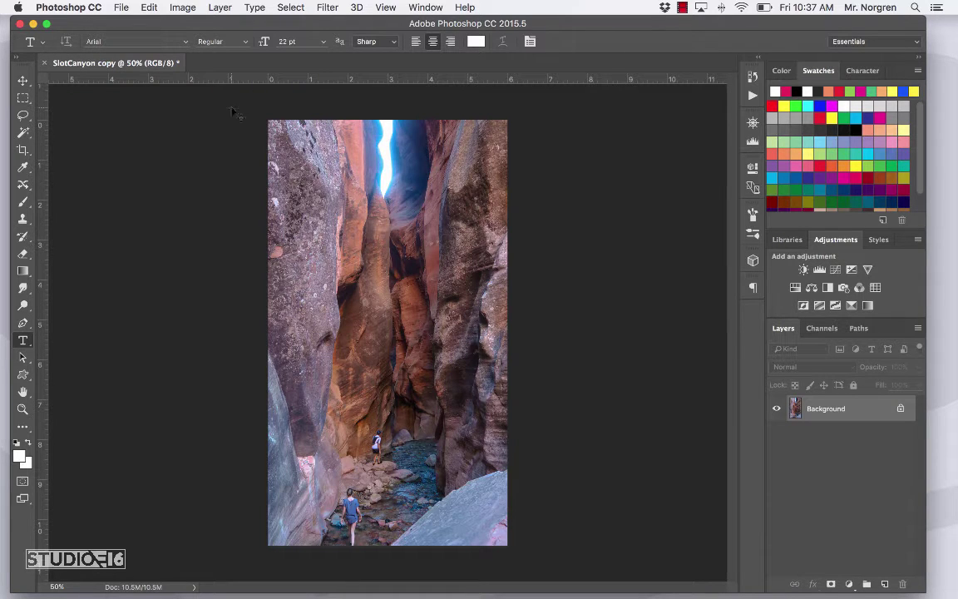
pyautogui.press('super+shift+s')
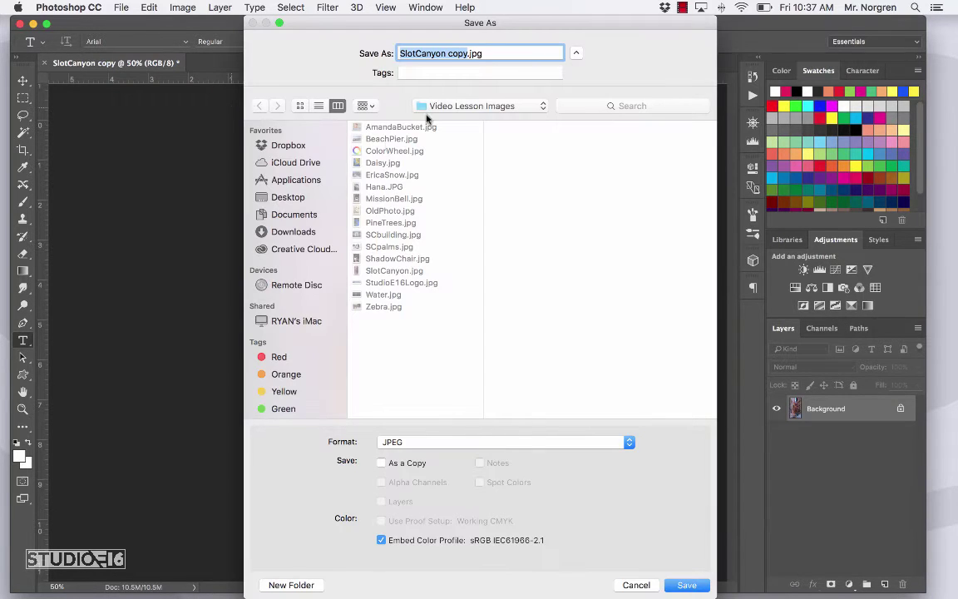
pyautogui.click(274, 213)
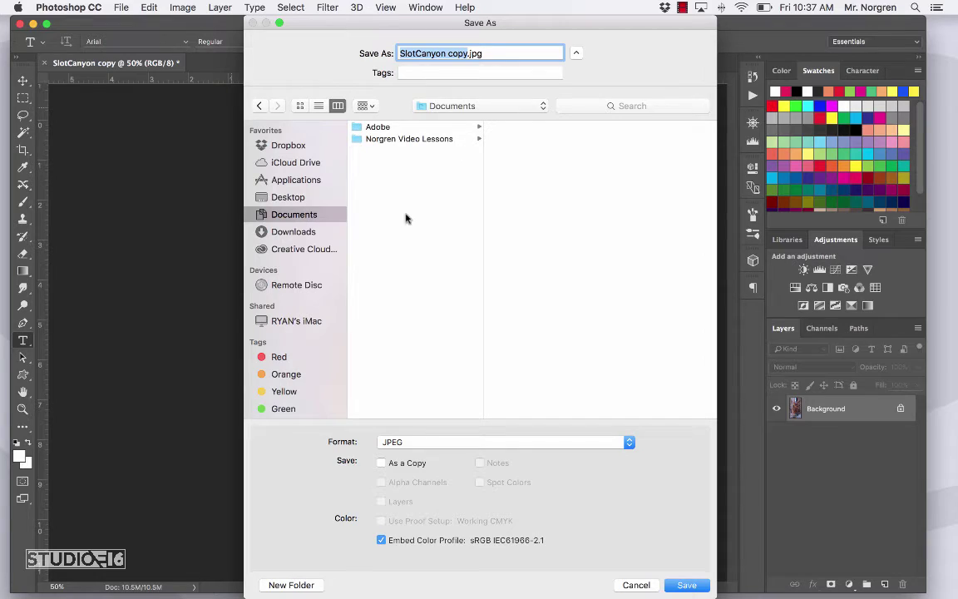
pyautogui.click(400, 141)
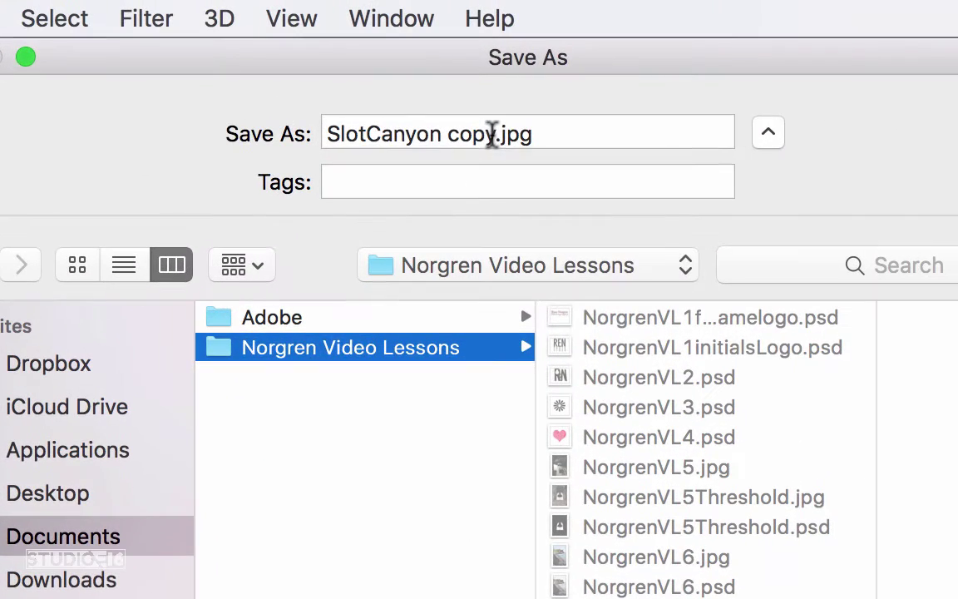
# Name the copy with the author's surname followed by VL9 and save it as a JPEG at Maximum quality 12
pyautogui.moveTo(480, 93); pyautogui.dragTo(320, 82)
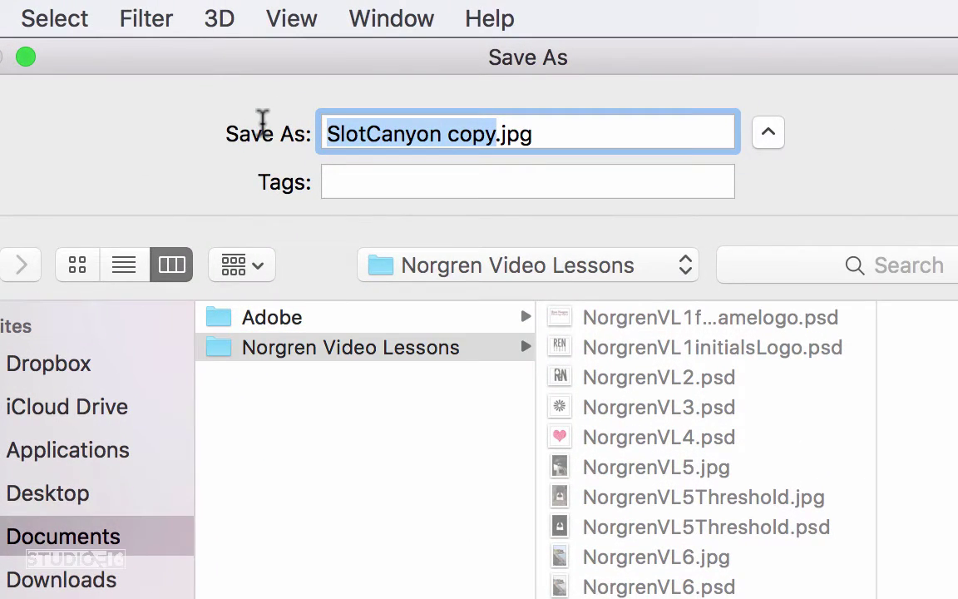
pyautogui.write('NOR')
pyautogui.press('BackSpace')
pyautogui.press('BackSpace')
pyautogui.press('BackSpace')
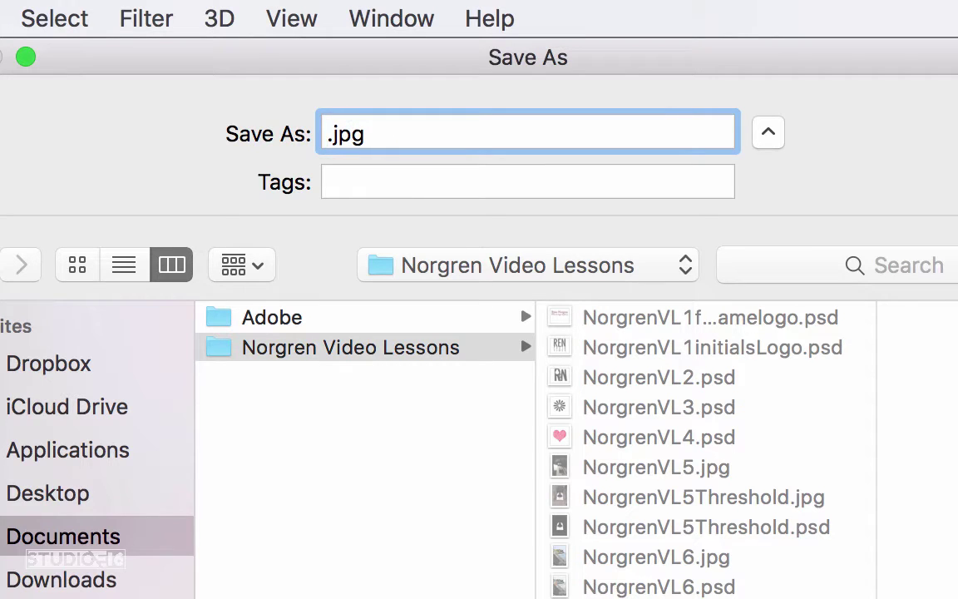
pyautogui.write('NOr')
pyautogui.press('BackSpace')
pyautogui.press('BackSpace')
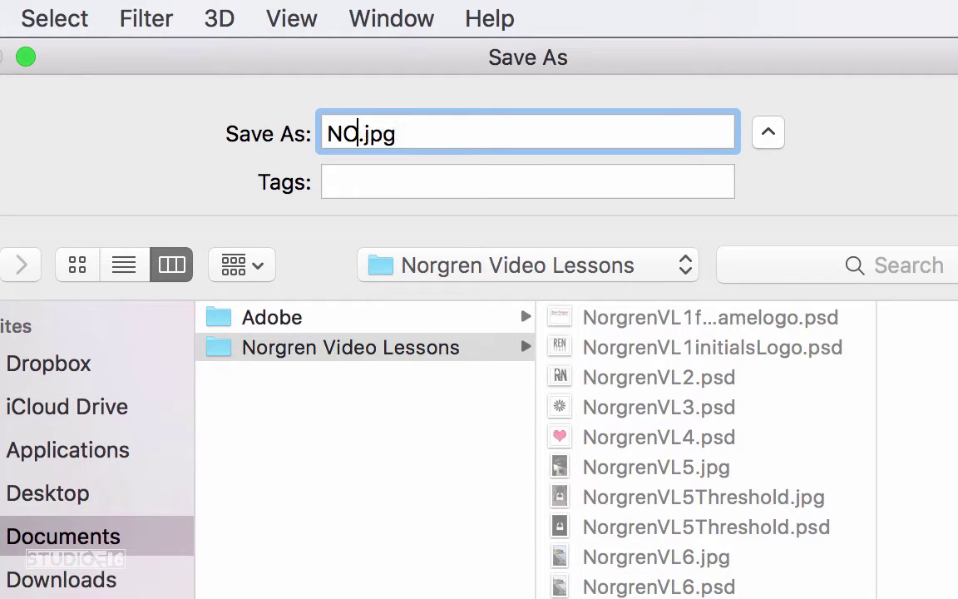
pyautogui.write('orgrenVL')
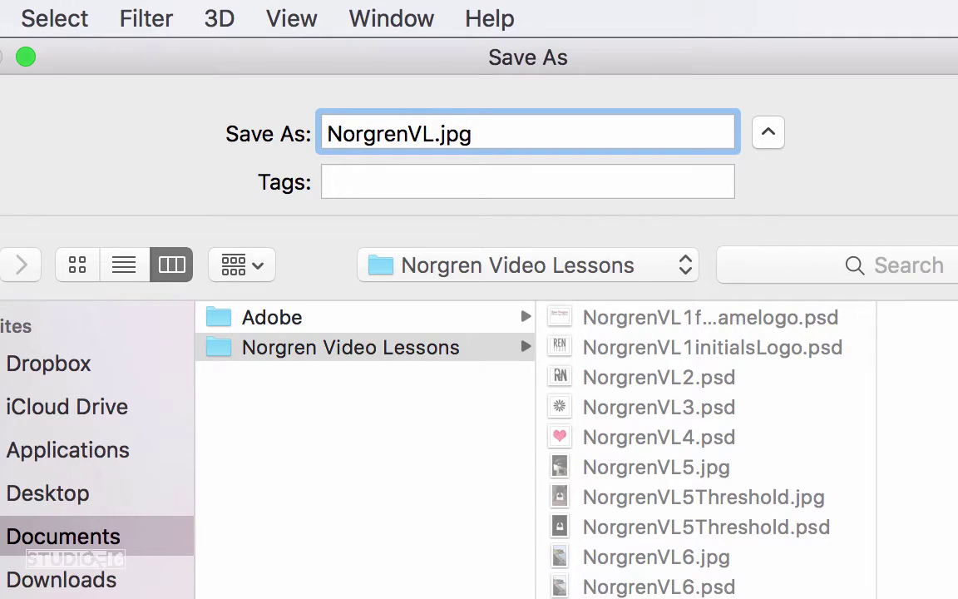
pyautogui.write('9')
pyautogui.press('Return')
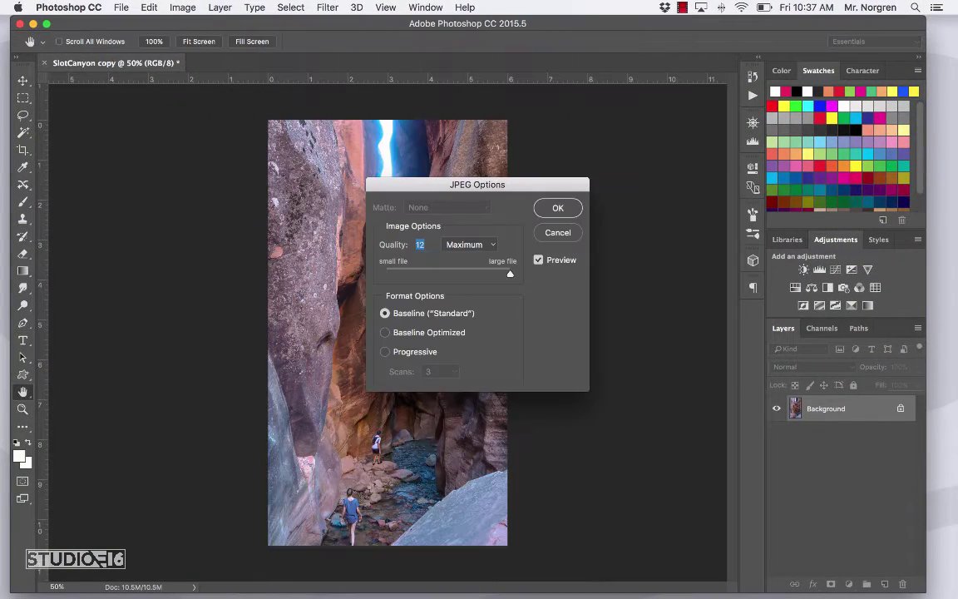
pyautogui.click(557, 208)
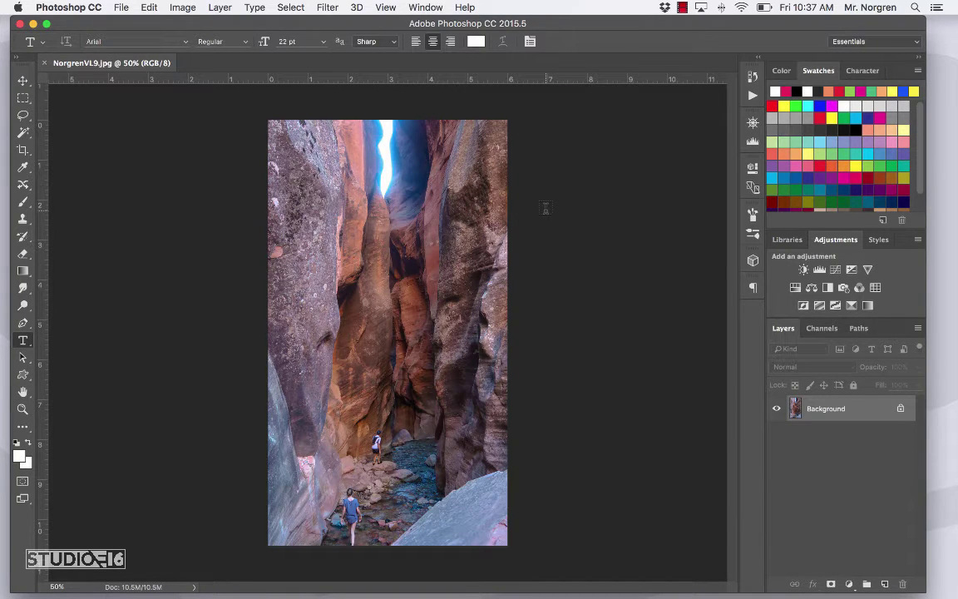
# Outline the woman in the blue shirt at the bottom of the canyon photo with a freehand Lasso selection
pyautogui.press('z')
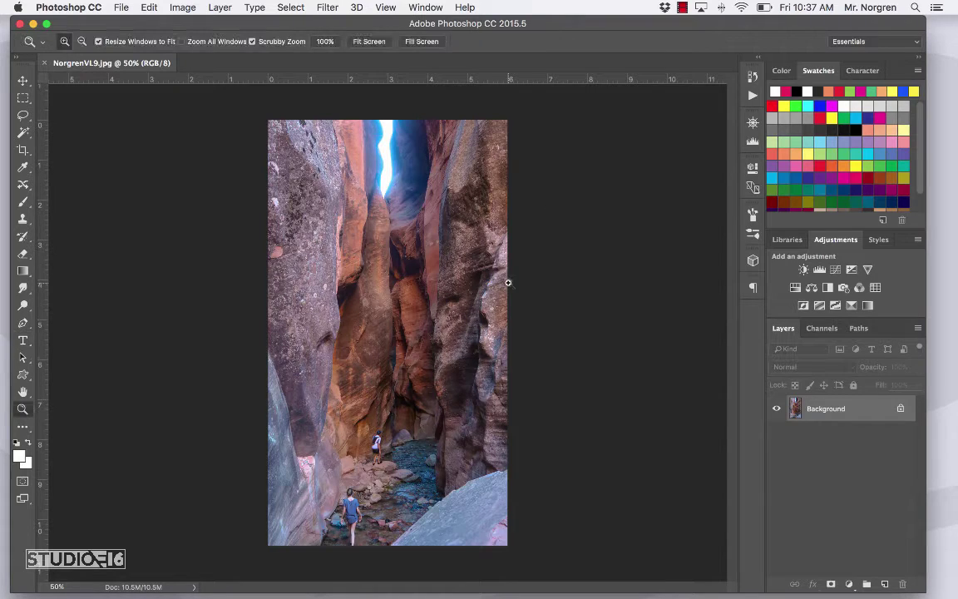
pyautogui.moveTo(322, 489); pyautogui.dragTo(359, 346)
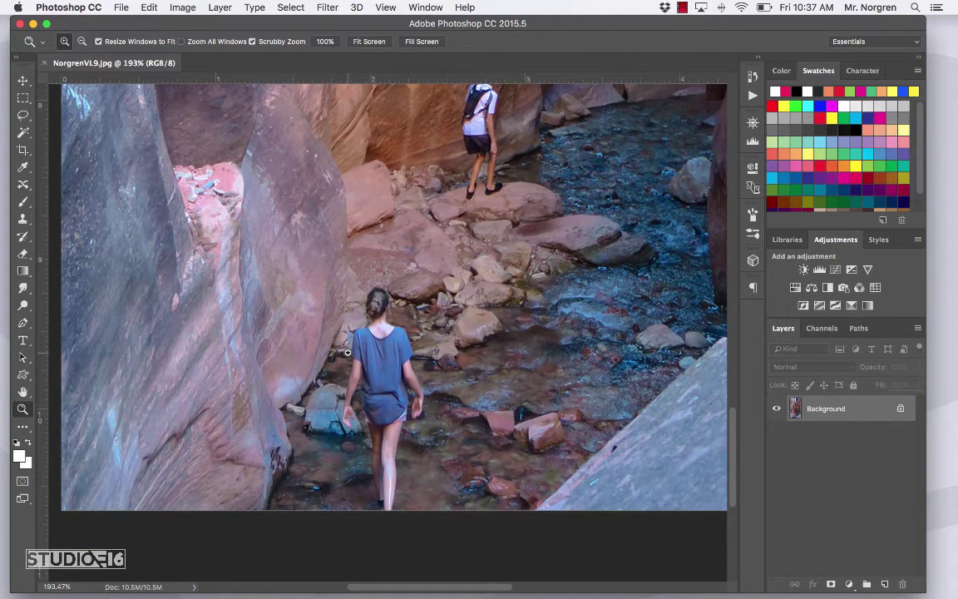
pyautogui.click(24, 117)
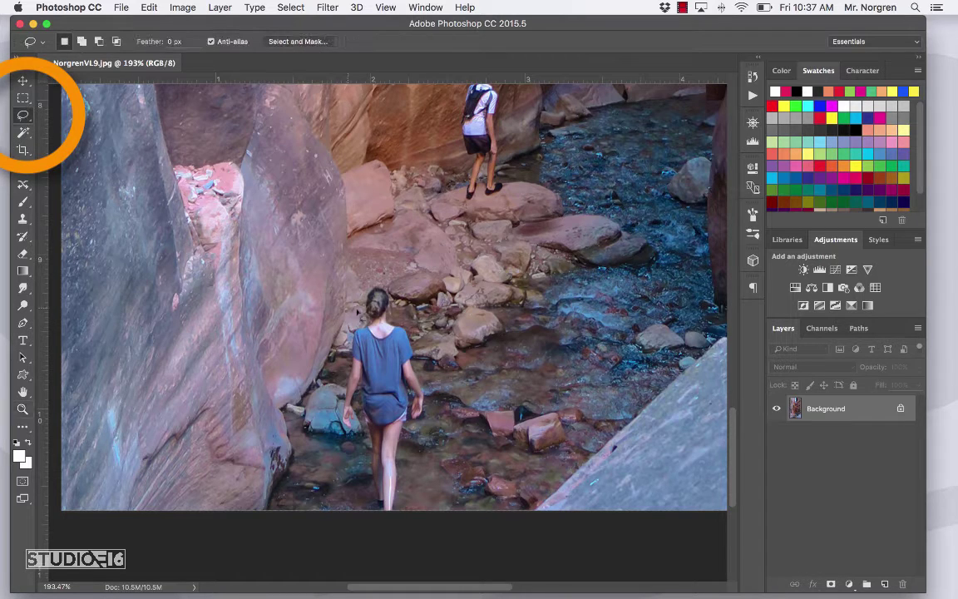
pyautogui.moveTo(360, 301)
pyautogui.mouseDown()
pyautogui.moveTo(421, 340)
pyautogui.moveTo(429, 404)
pyautogui.moveTo(422, 395)
pyautogui.moveTo(424, 418)
pyautogui.moveTo(411, 425)
pyautogui.moveTo(408, 448)
pyautogui.mouseUp()
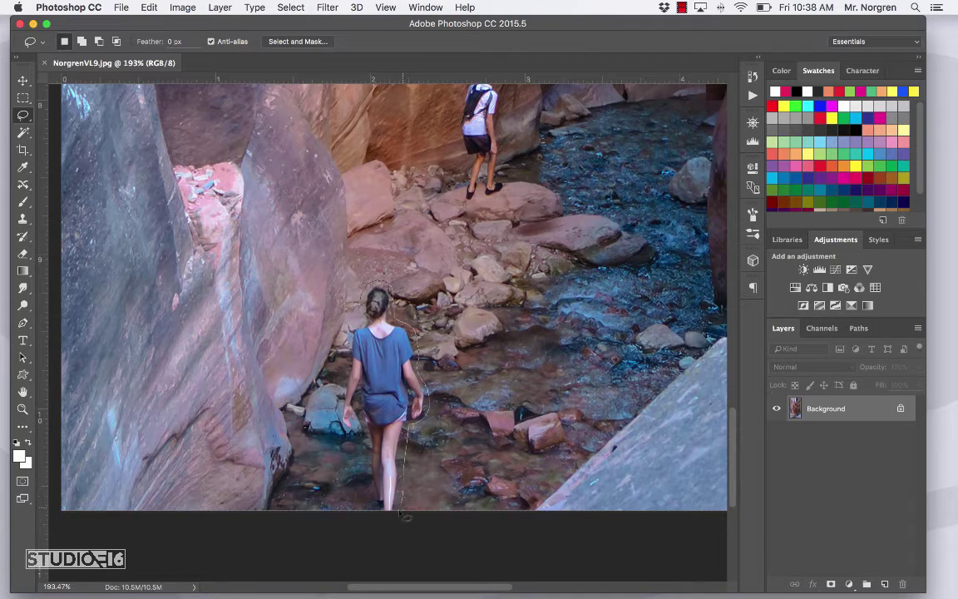
pyautogui.moveTo(404, 516)
pyautogui.mouseDown()
pyautogui.moveTo(376, 504)
pyautogui.moveTo(359, 407)
pyautogui.moveTo(337, 391)
pyautogui.moveTo(356, 327)
pyautogui.mouseUp()
# Remove the selected woman with a Content-Aware fill in Normal mode at 100% opacity, and deselect
pyautogui.hotkey('shift', 'BackSpace')
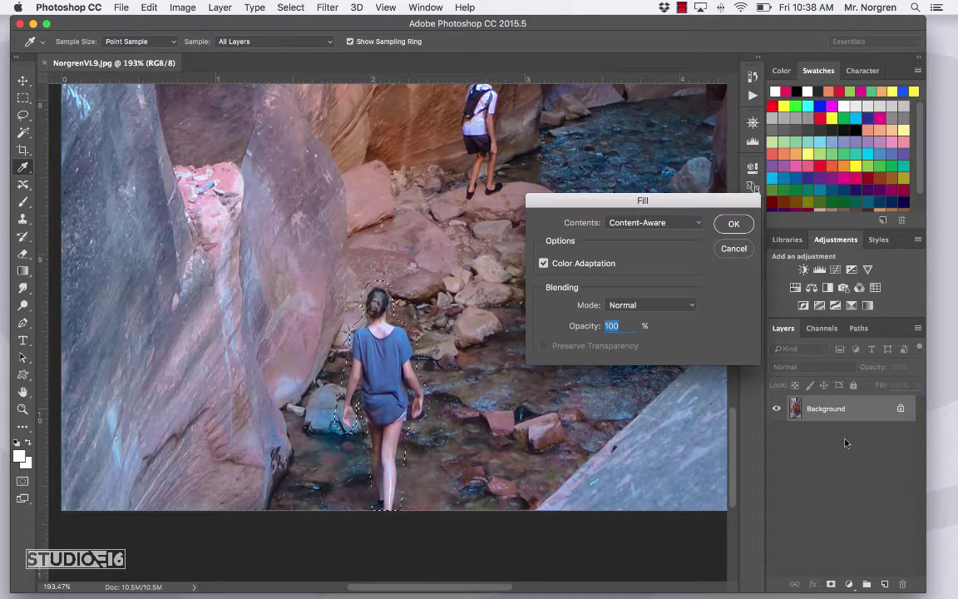
pyautogui.click(632, 223)
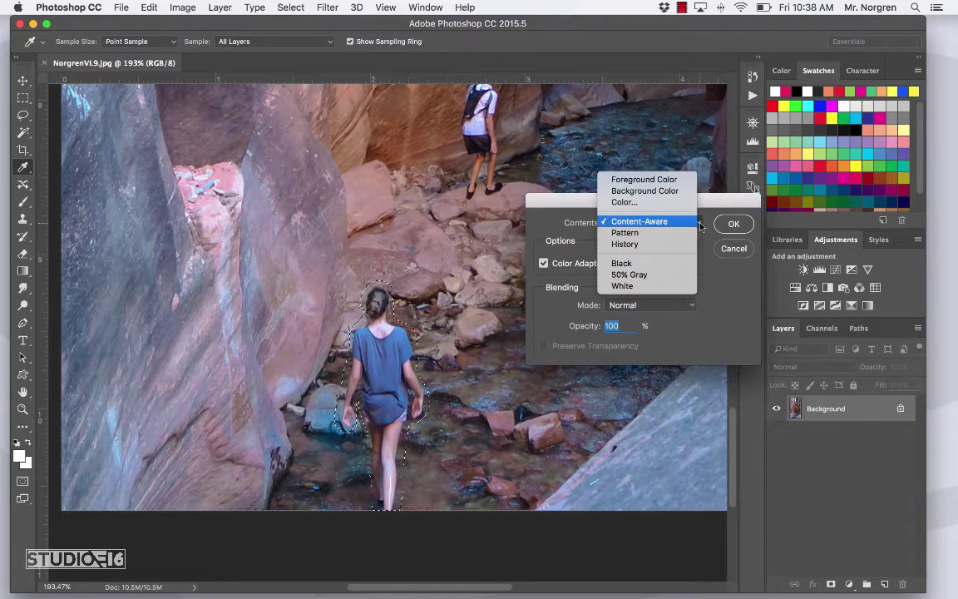
pyautogui.click(629, 222)
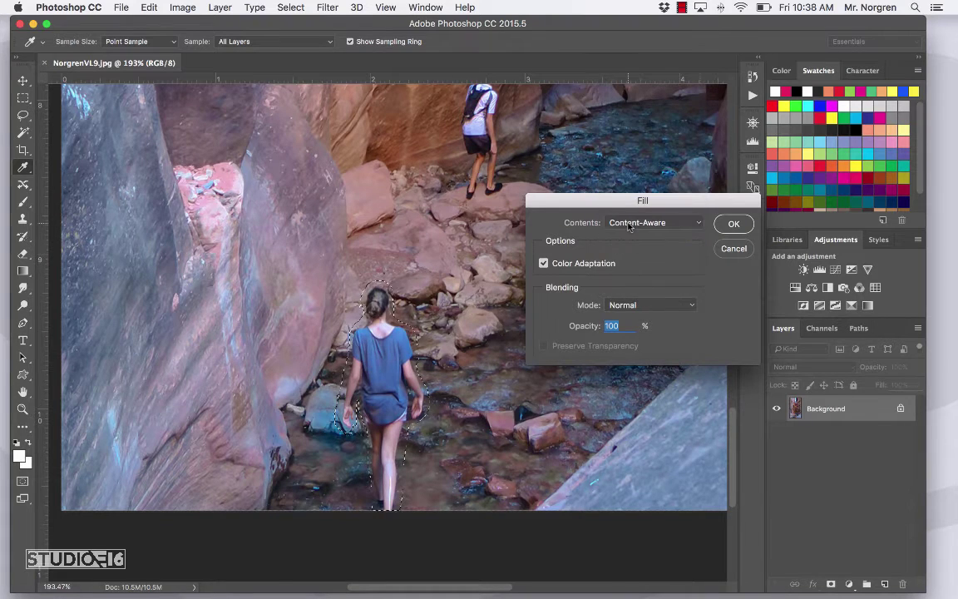
pyautogui.click(733, 225)
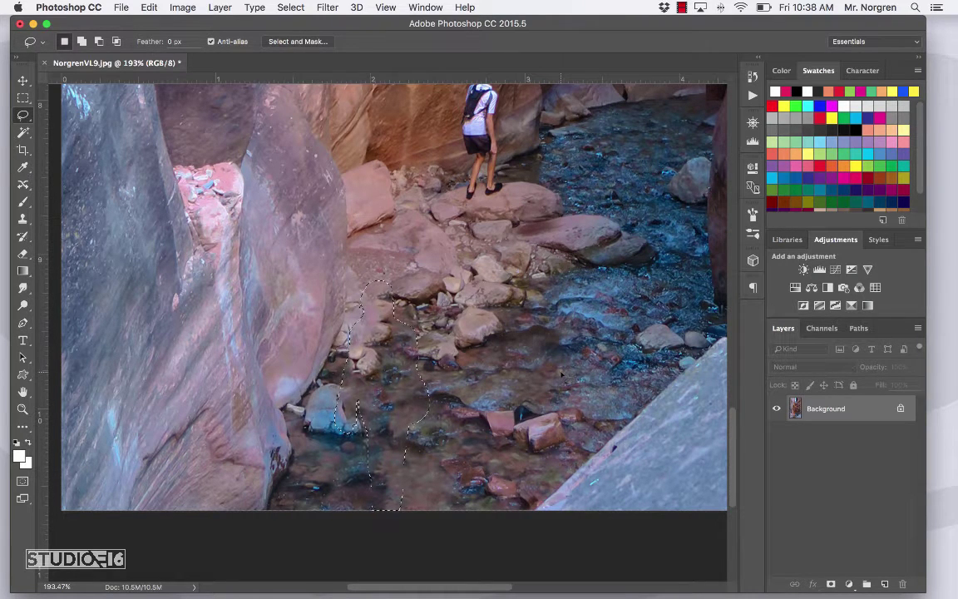
pyautogui.press('super+d')
pyautogui.press('super+0')
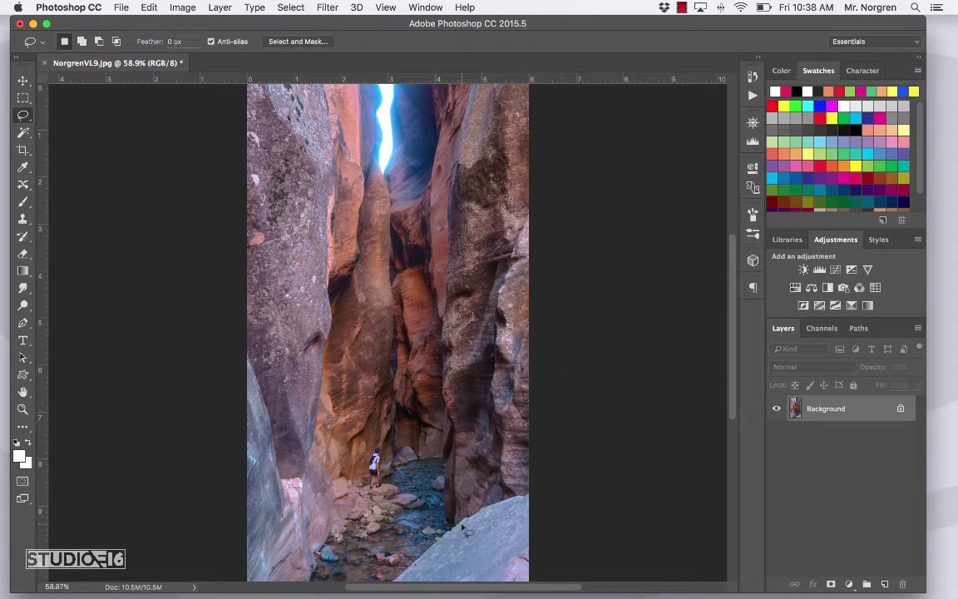
# Choose the Content-Aware Move tool and duplicate the Background layer
pyautogui.press('super+equal')
pyautogui.press('super+equal')
pyautogui.press('super+equal')
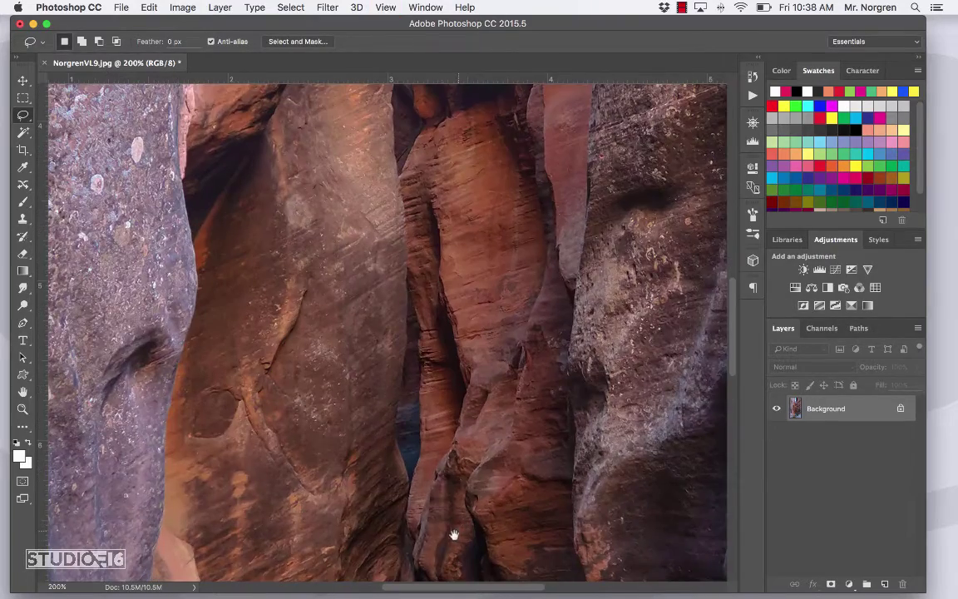
pyautogui.moveTo(453, 530); pyautogui.dragTo(411, 381)
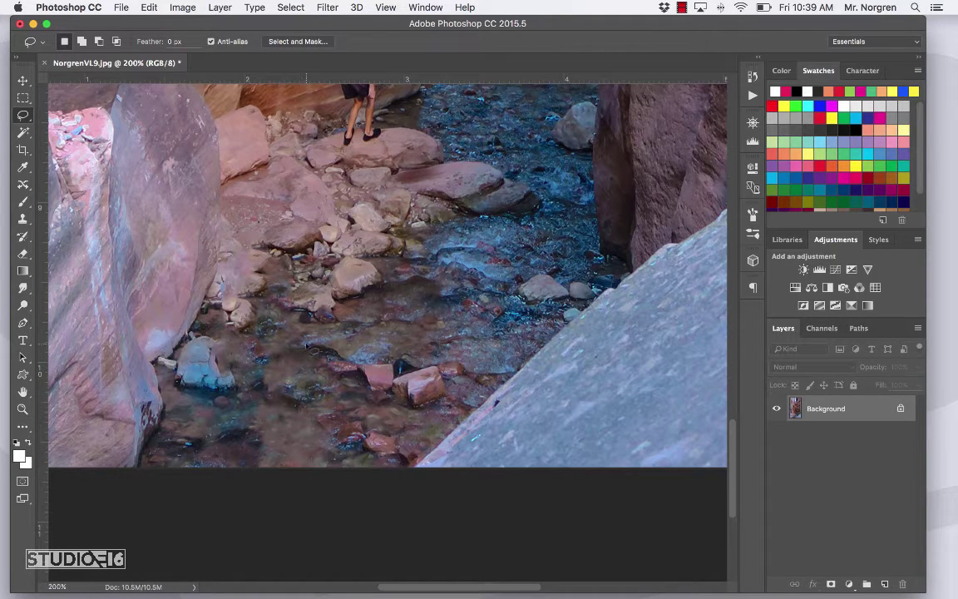
pyautogui.press('j')
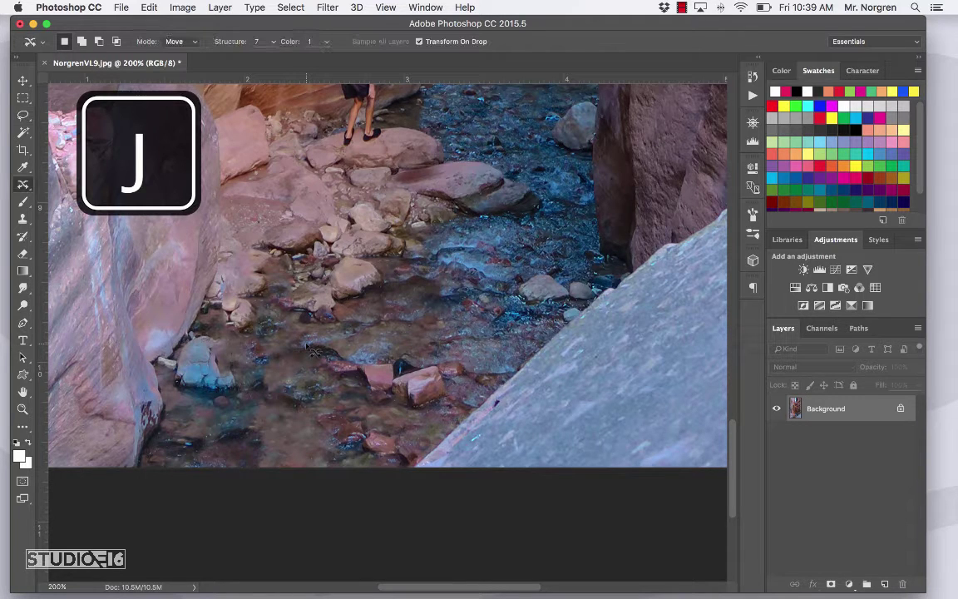
pyautogui.rightClick(23, 184)
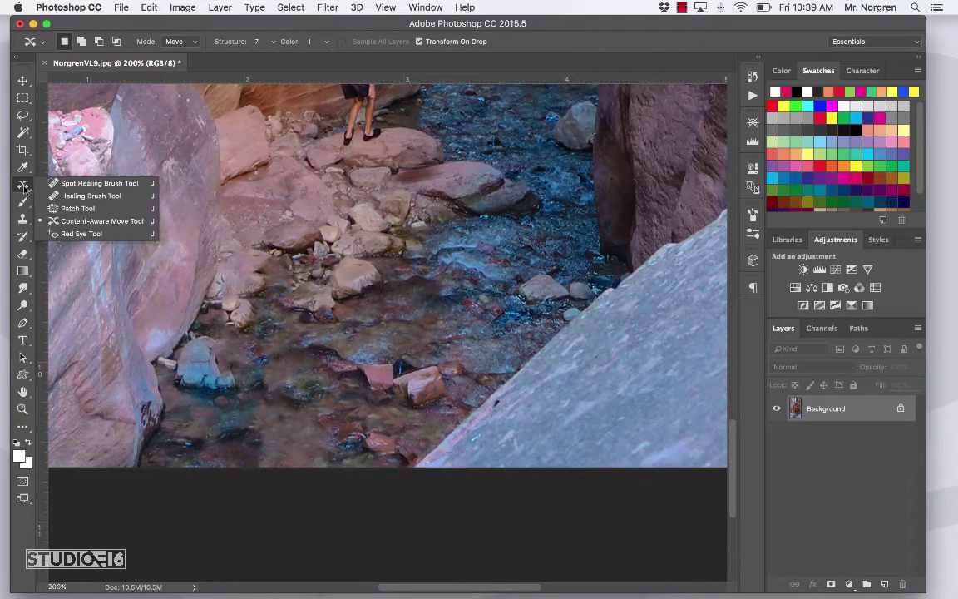
pyautogui.click(103, 221)
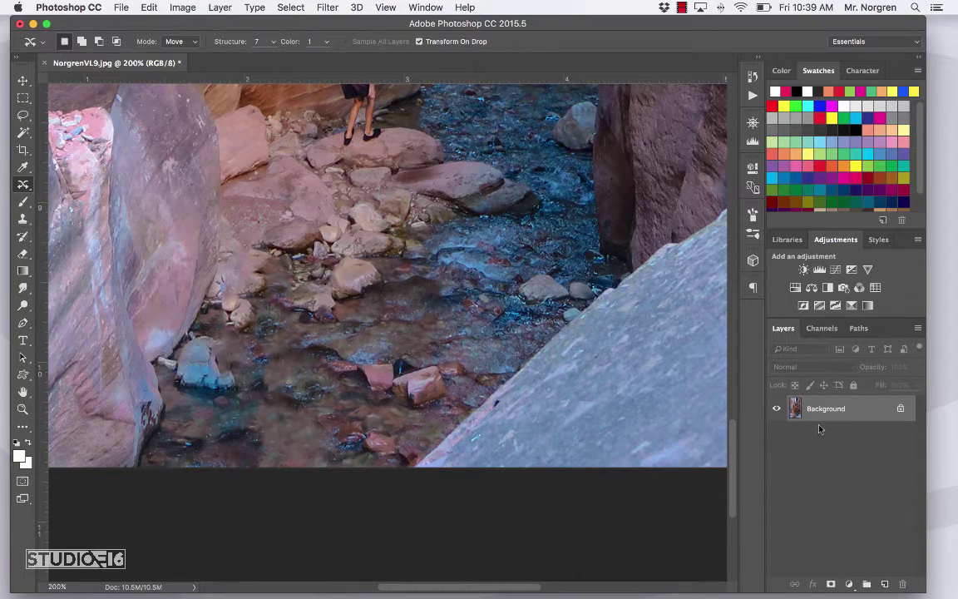
pyautogui.press('super+j')
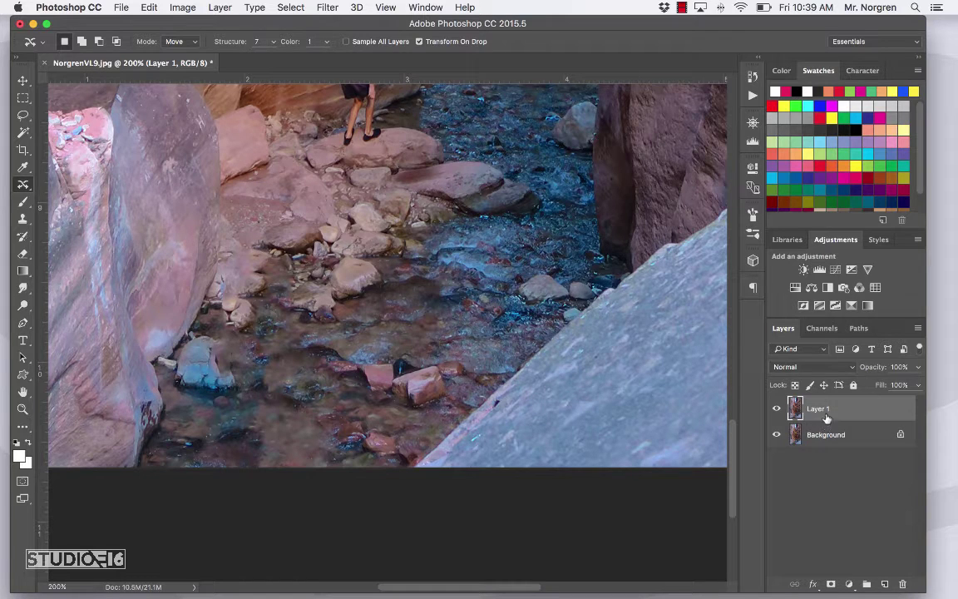
# Outline the hiker with the backpack using the Content-Aware Move tool, keeping its mode on Move
pyautogui.moveTo(343, 167); pyautogui.dragTo(366, 437)
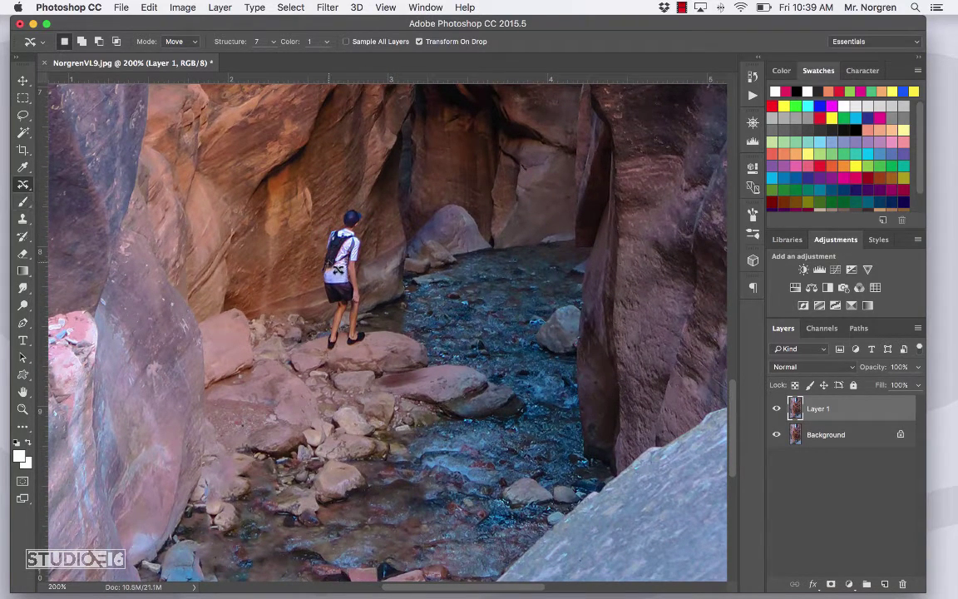
pyautogui.moveTo(321, 249)
pyautogui.mouseDown()
pyautogui.moveTo(354, 206)
pyautogui.moveTo(376, 226)
pyautogui.moveTo(373, 355)
pyautogui.moveTo(316, 314)
pyautogui.moveTo(316, 295)
pyautogui.mouseUp()
pyautogui.moveTo(358, 341)
pyautogui.mouseDown()
pyautogui.moveTo(332, 360)
pyautogui.moveTo(327, 340)
pyautogui.moveTo(340, 313)
pyautogui.moveTo(329, 343)
pyautogui.moveTo(325, 247)
pyautogui.mouseUp()
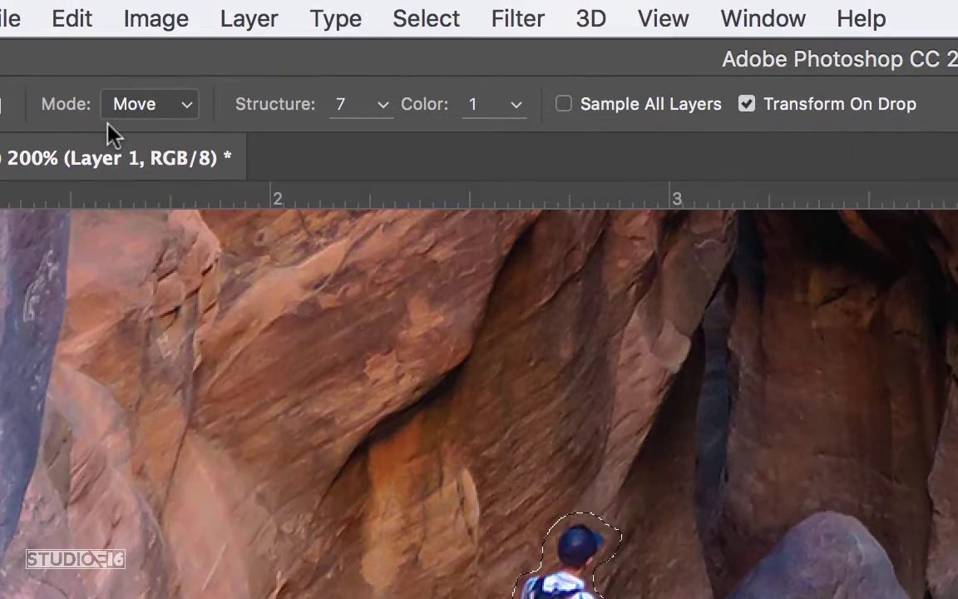
pyautogui.click(186, 105)
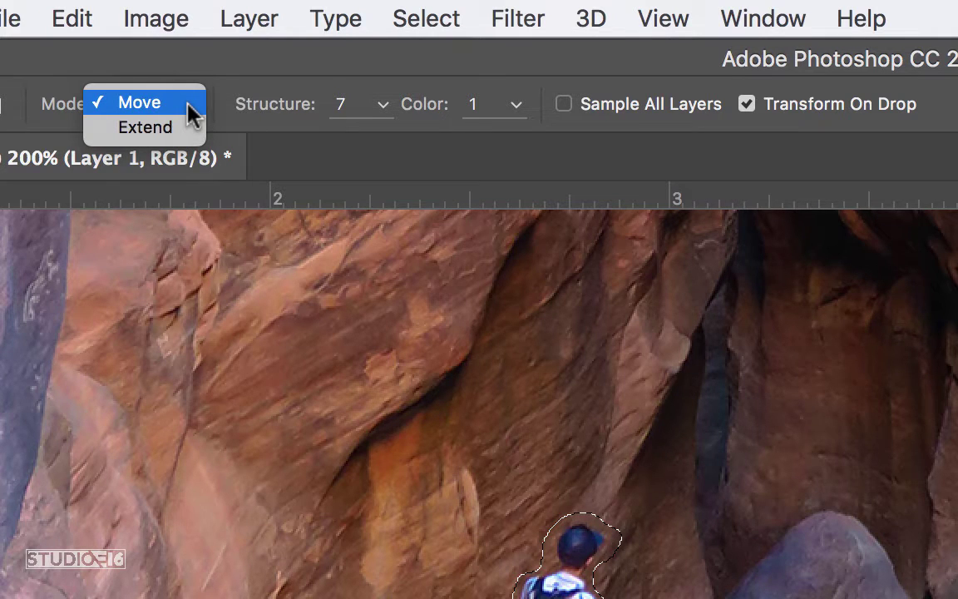
pyautogui.click(186, 106)
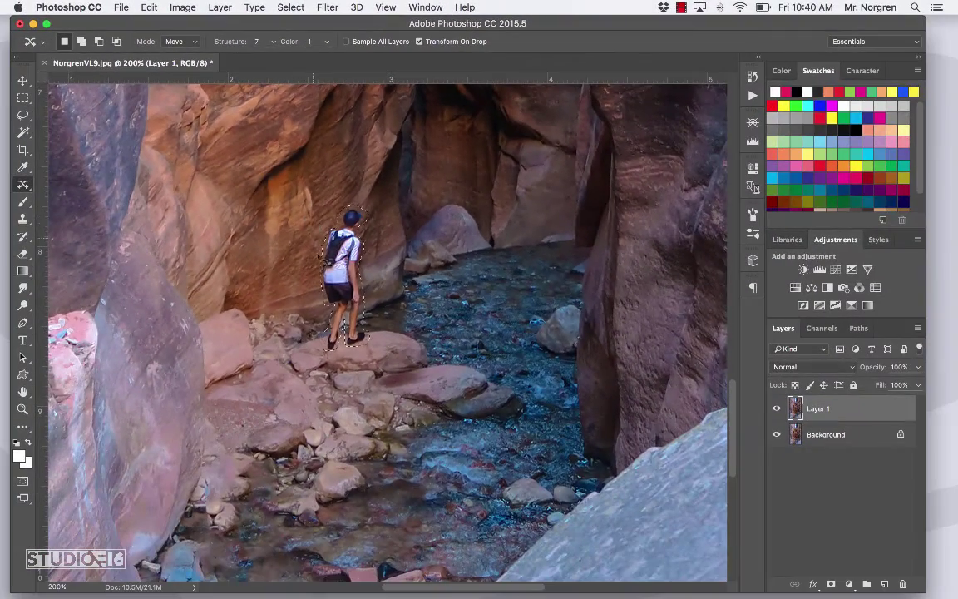
# Try moving the selected hiker a short way to the left on the rocks, and undo the move
pyautogui.moveTo(344, 275); pyautogui.dragTo(296, 286)
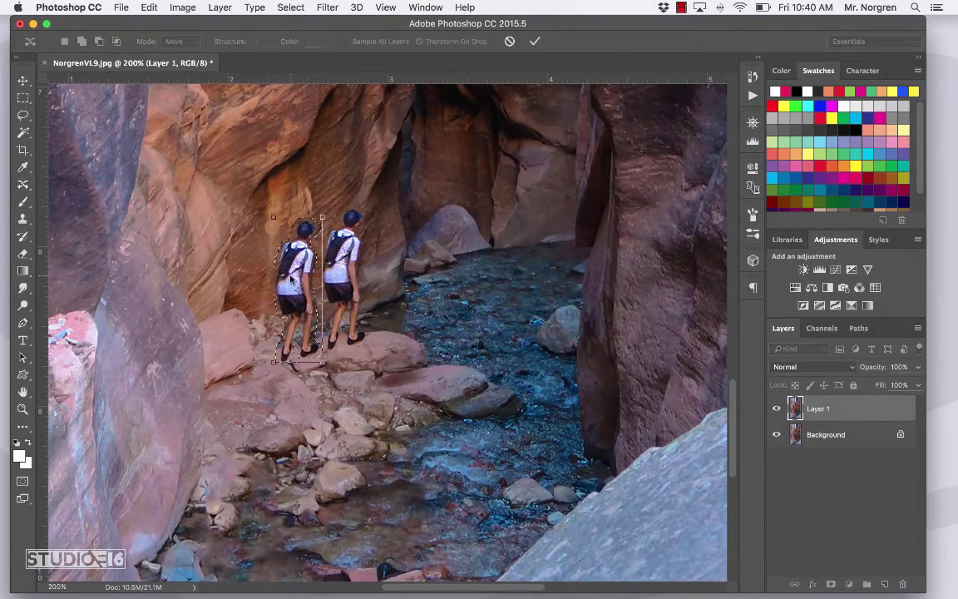
pyautogui.click(535, 41)
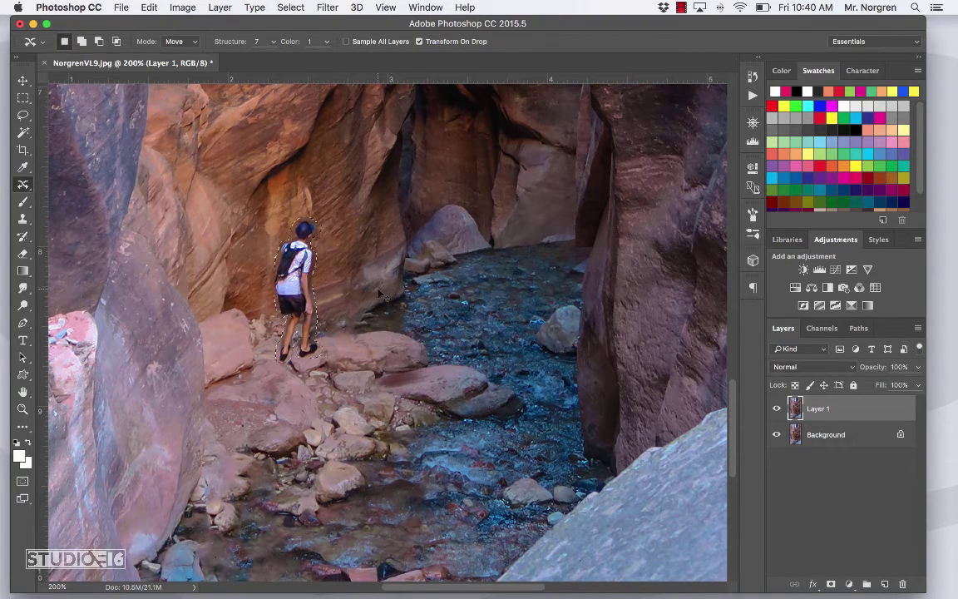
pyautogui.press('super+z')
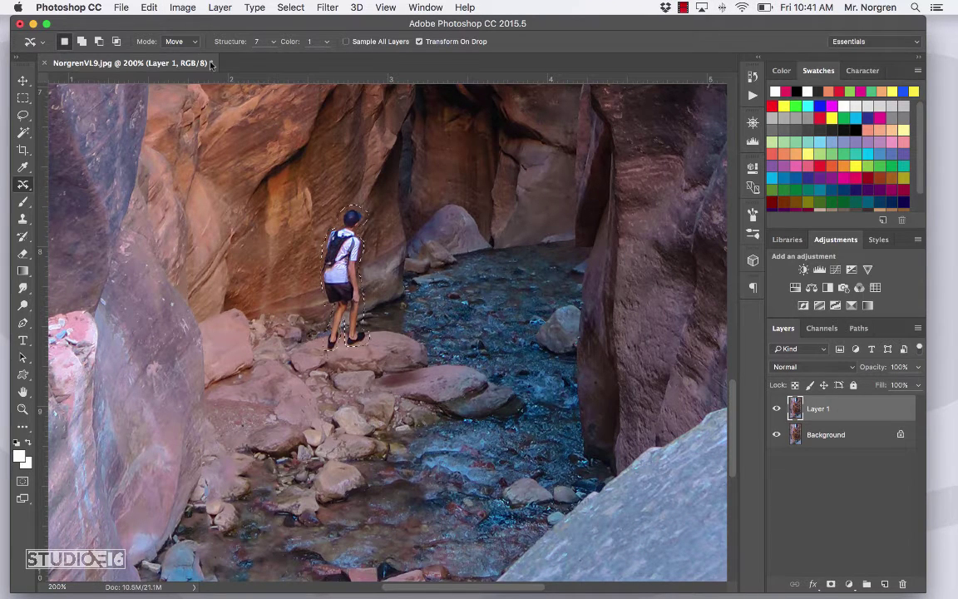
# Set the Content-Aware Move tool's mode to Extend
pyautogui.click(178, 41)
pyautogui.click(187, 52)
# Try placing a copy of the hiker lower and to the right near the stream, and undo it
pyautogui.moveTo(355, 239); pyautogui.dragTo(413, 283)
pyautogui.click(534, 44)
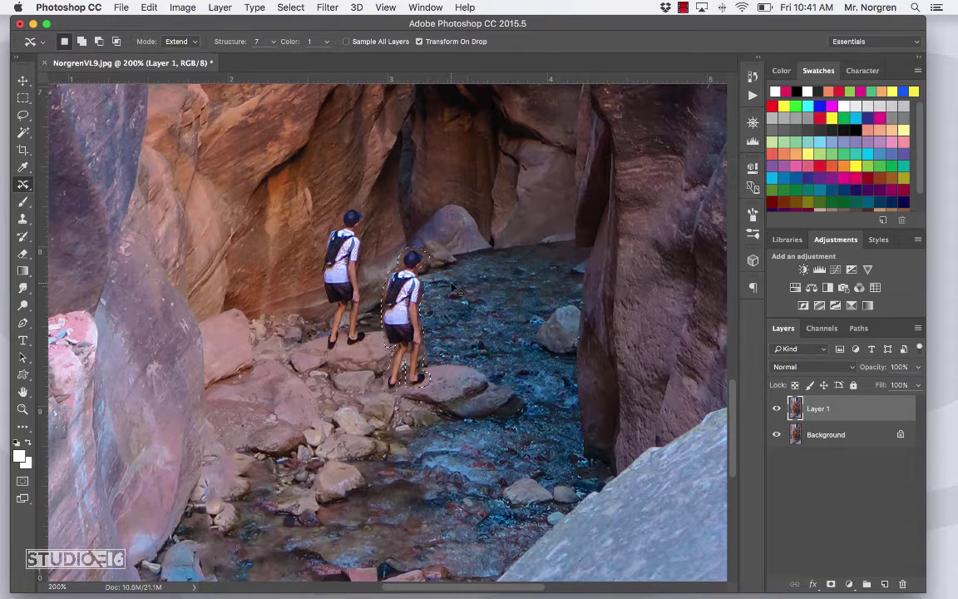
pyautogui.press('super+z')
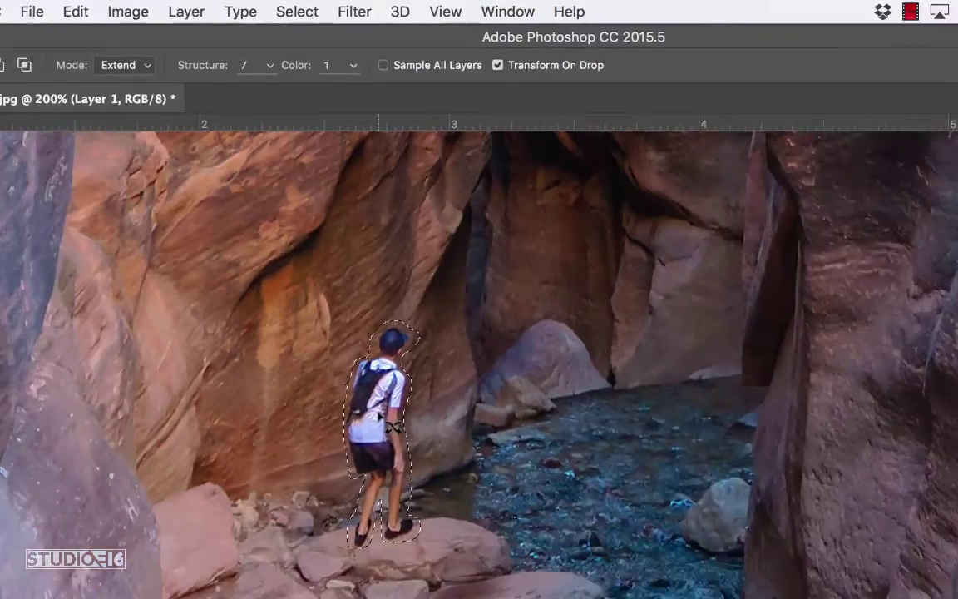
# Try placing an Extend-mode copy of the hiker just to his left on the rocks, and undo it
pyautogui.moveTo(391, 426); pyautogui.dragTo(321, 450)
pyautogui.moveTo(298, 283); pyautogui.dragTo(297, 283)
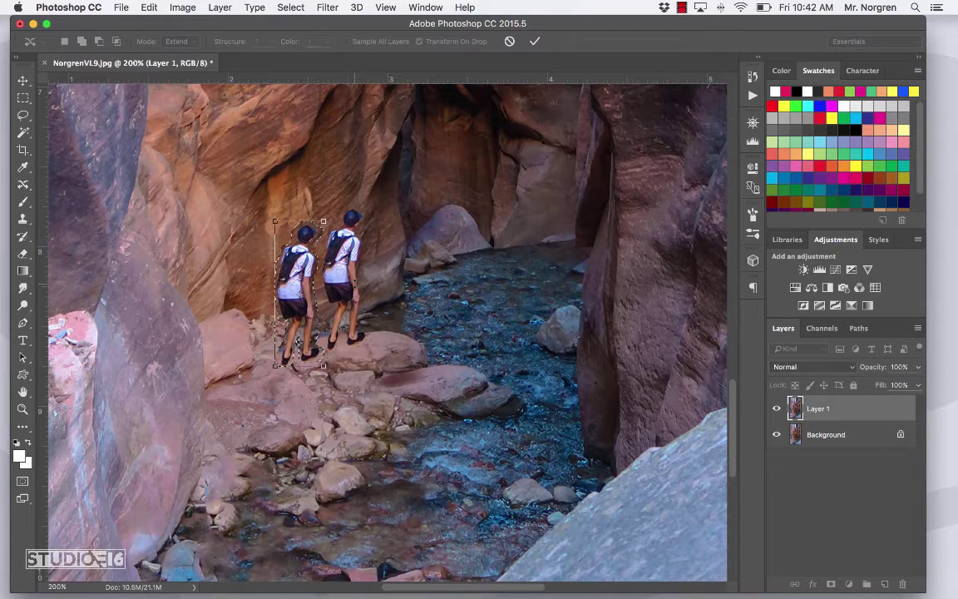
pyautogui.click(535, 41)
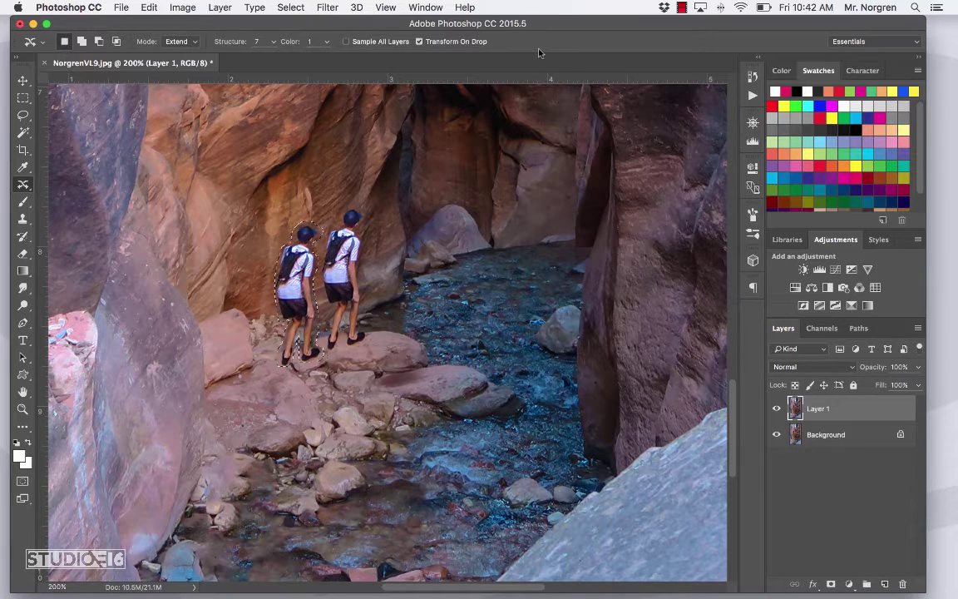
pyautogui.press('super+z')
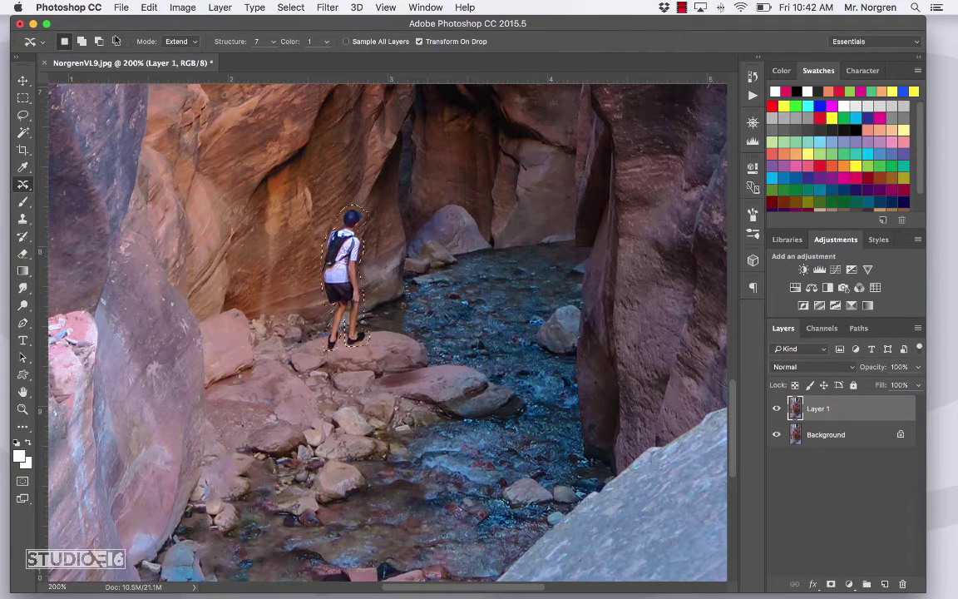
# Set the Content-Aware Move mode back to Move, shift the hiker a short way left on the rocks, and deselect him
pyautogui.click(179, 41)
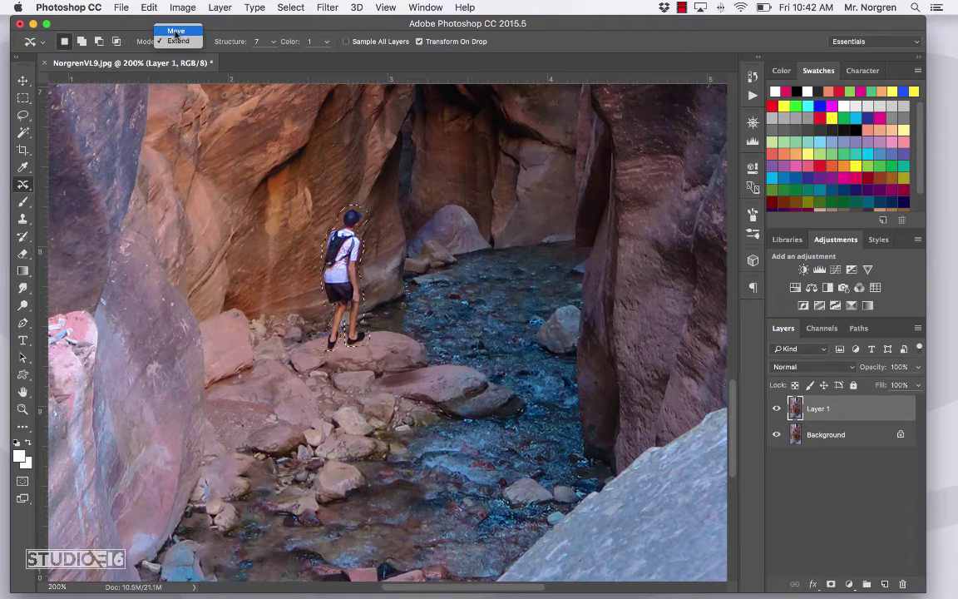
pyautogui.click(176, 31)
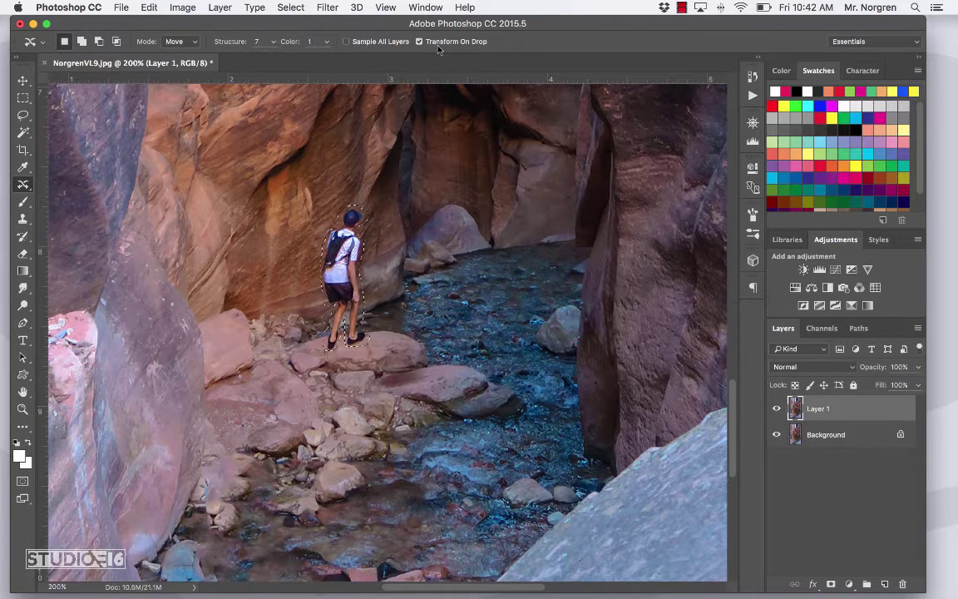
pyautogui.moveTo(350, 260); pyautogui.dragTo(302, 271)
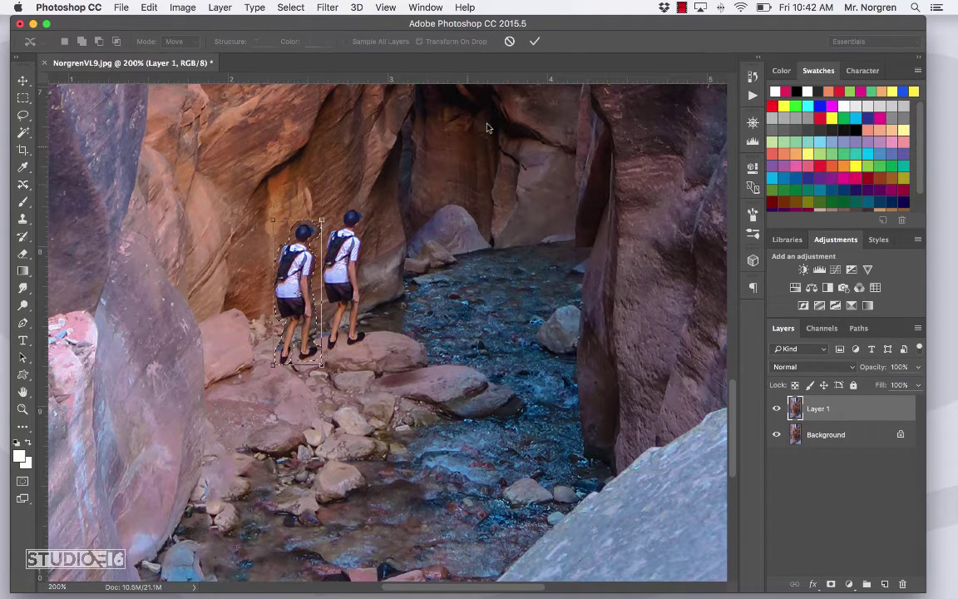
pyautogui.click(537, 41)
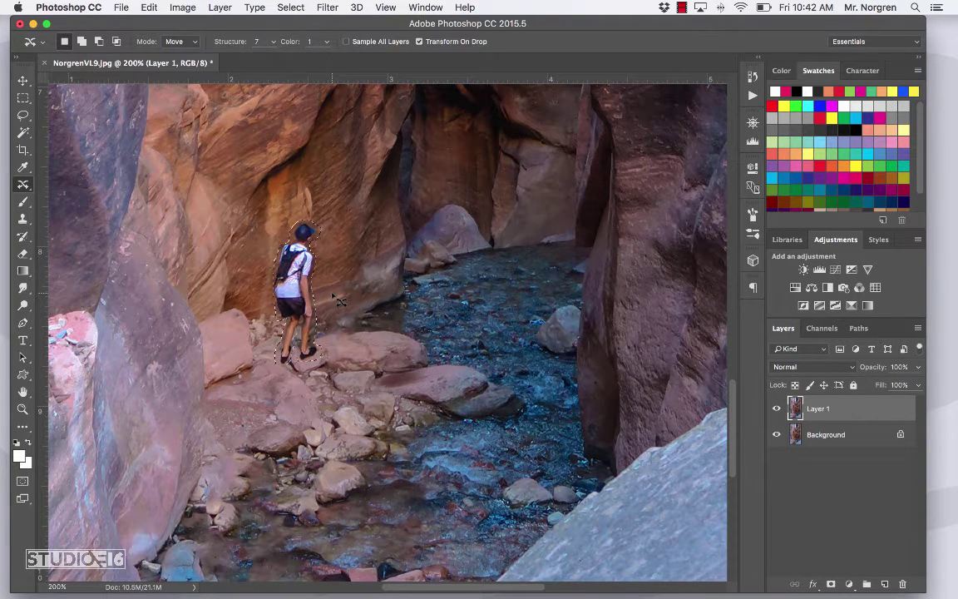
pyautogui.press('super+d')
# Widen the canvas to about 12 inches with the Crop tool, adding empty space on both sides of the photo
pyautogui.press('super+0')
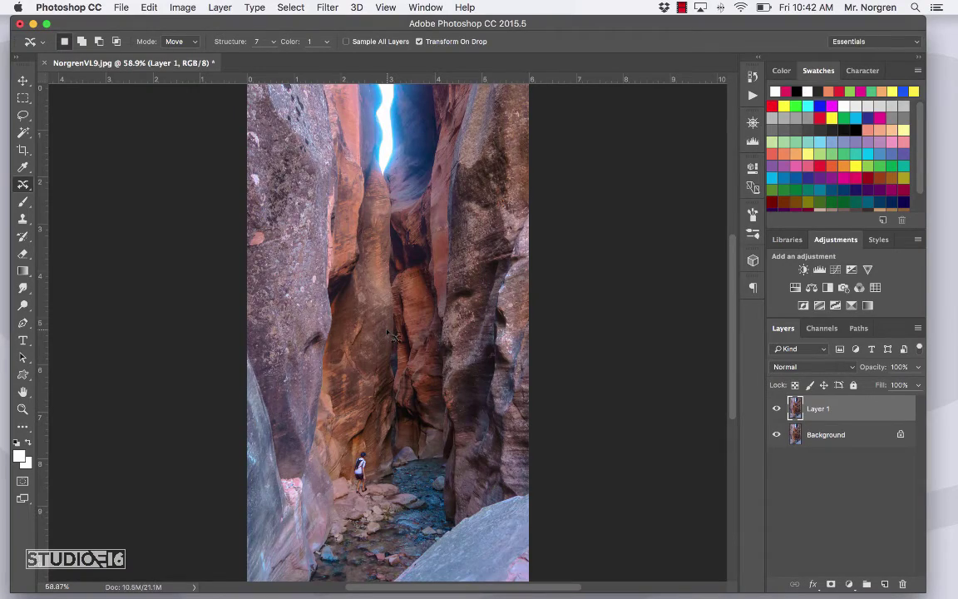
pyautogui.press('z')
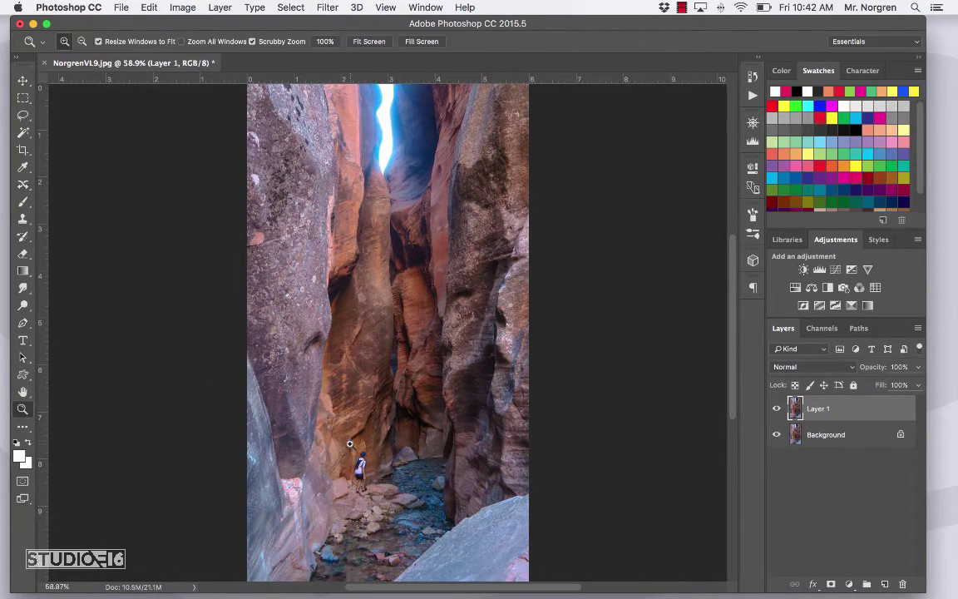
pyautogui.moveTo(328, 436); pyautogui.dragTo(434, 230)
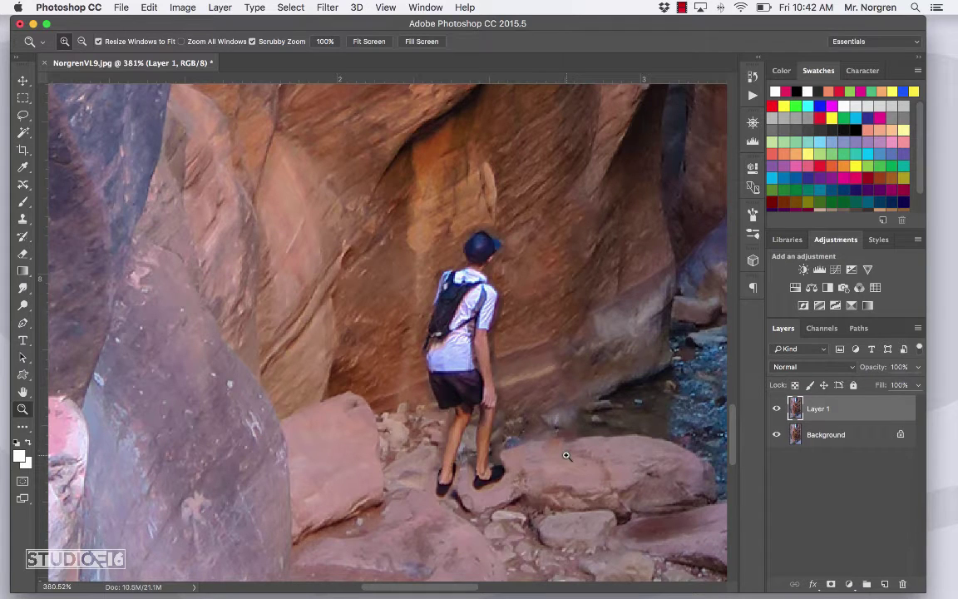
pyautogui.moveTo(574, 459); pyautogui.dragTo(482, 433)
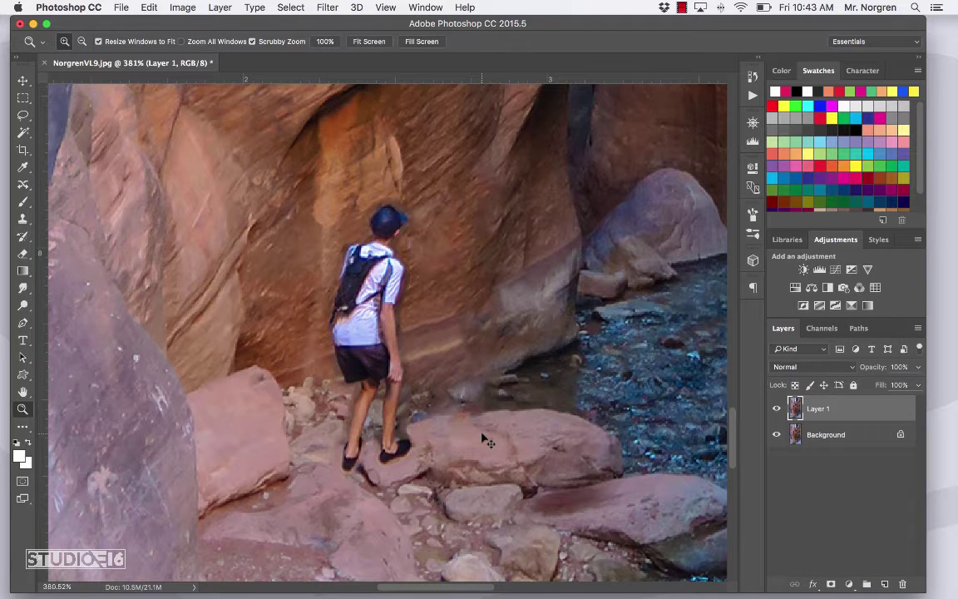
pyautogui.press('super+0')
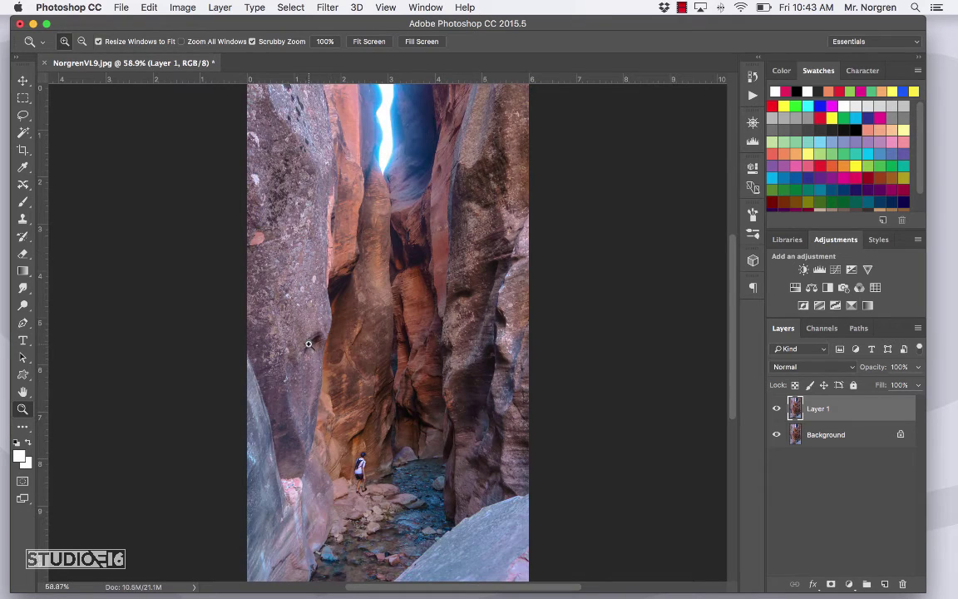
pyautogui.press('c')
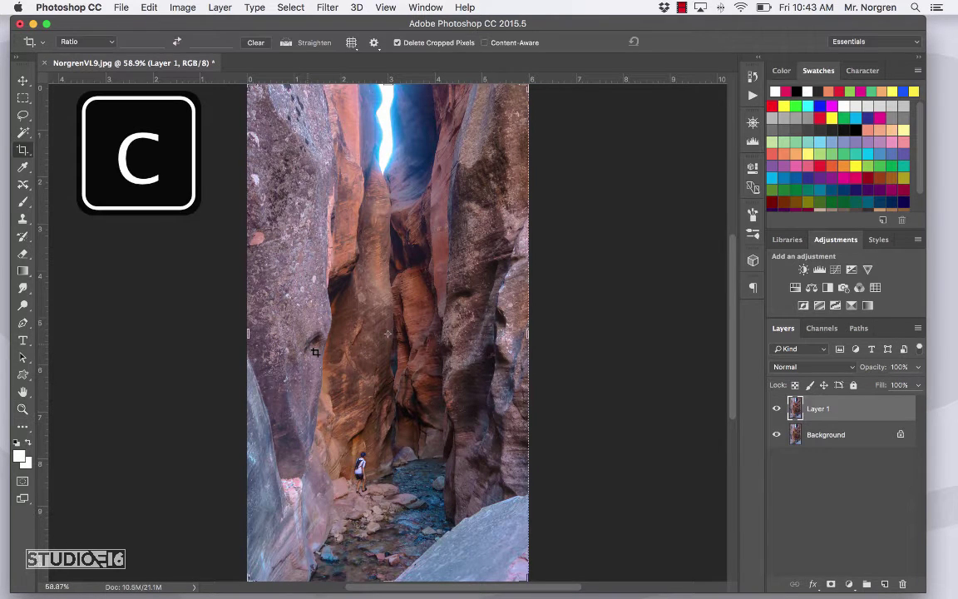
pyautogui.moveTo(246, 333); pyautogui.dragTo(190, 334)
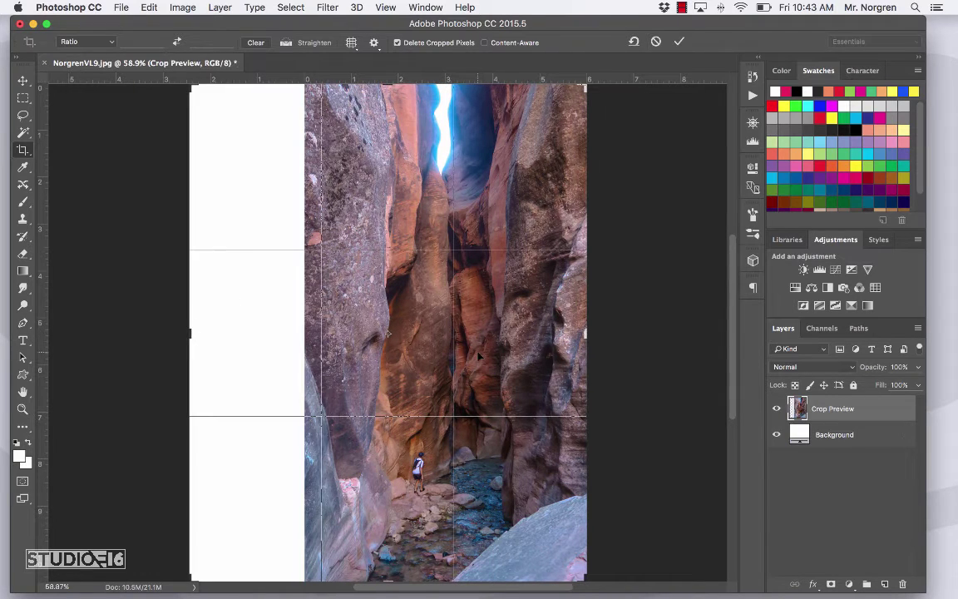
pyautogui.moveTo(587, 333); pyautogui.dragTo(667, 338)
pyautogui.press('Return')
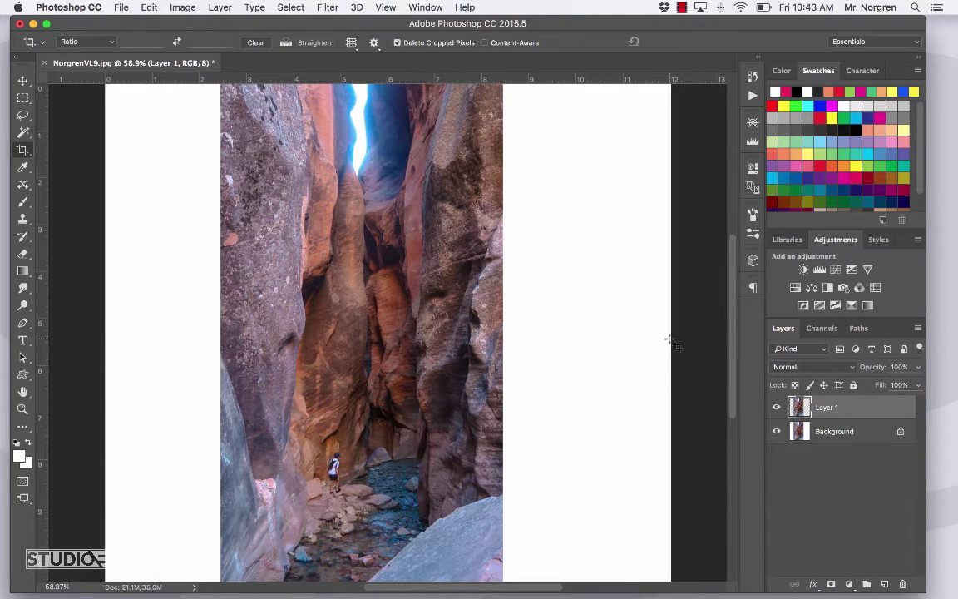
# Select the photo's left strip, about 2 inches wide, and stretch it with Content-Aware Scale to the canvas's left edge, about 235% width
pyautogui.press('m')
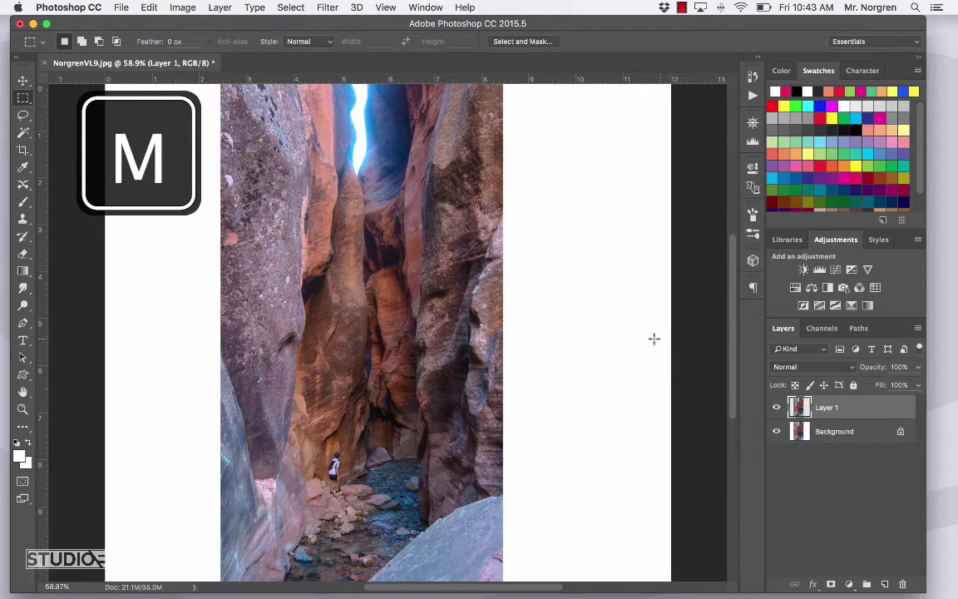
pyautogui.press('super+minus')
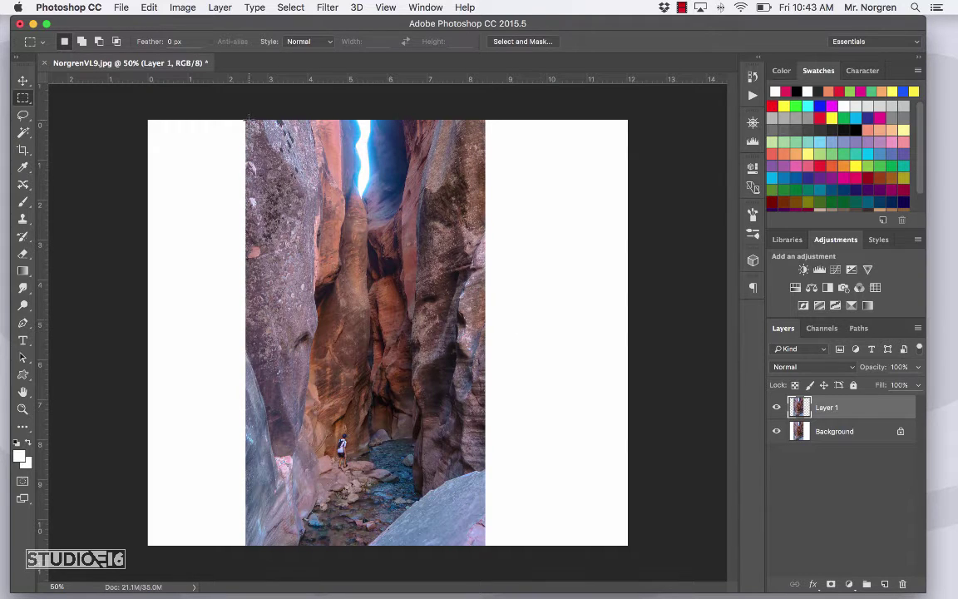
pyautogui.moveTo(246, 120); pyautogui.dragTo(318, 551)
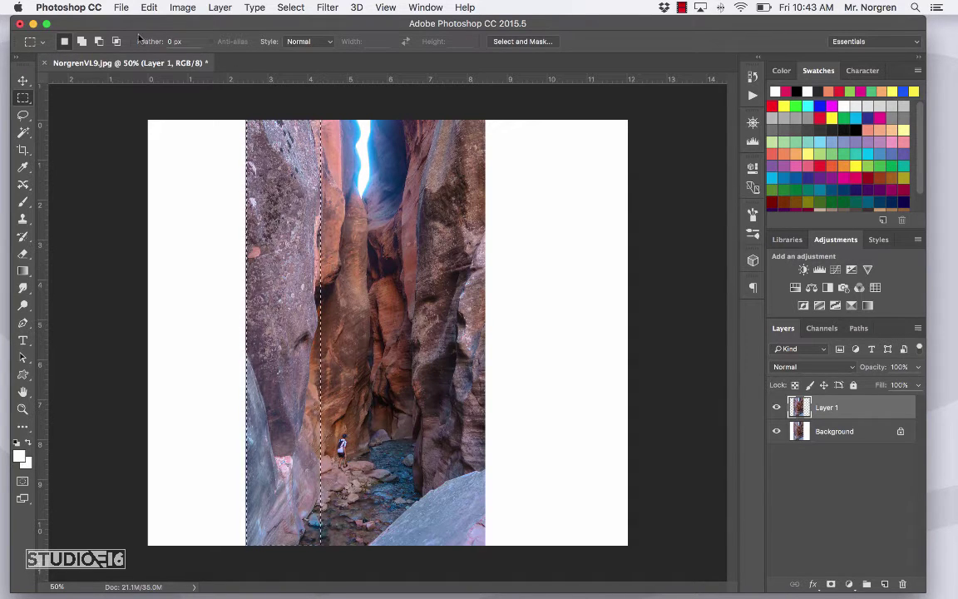
pyautogui.click(150, 8)
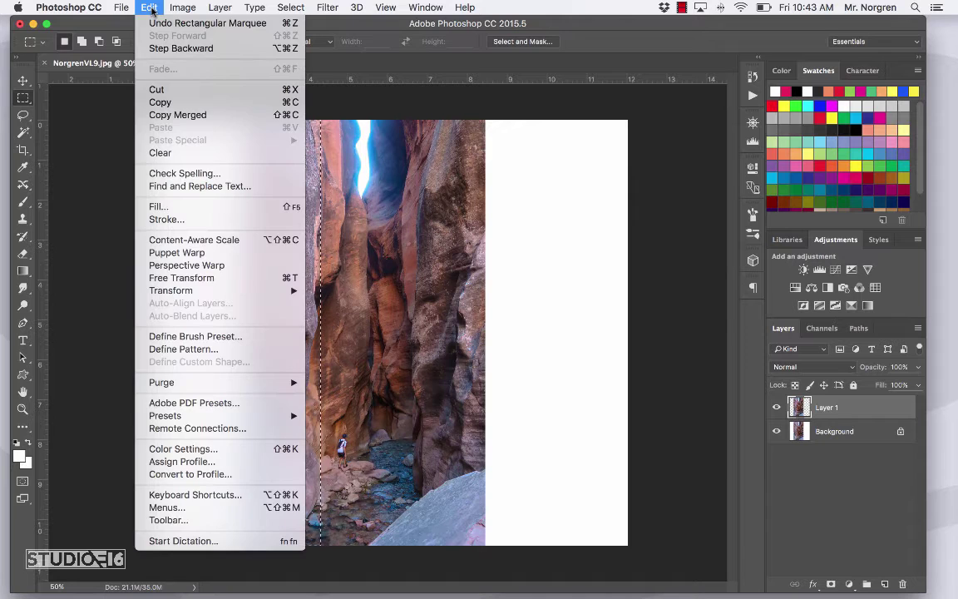
pyautogui.click(236, 242)
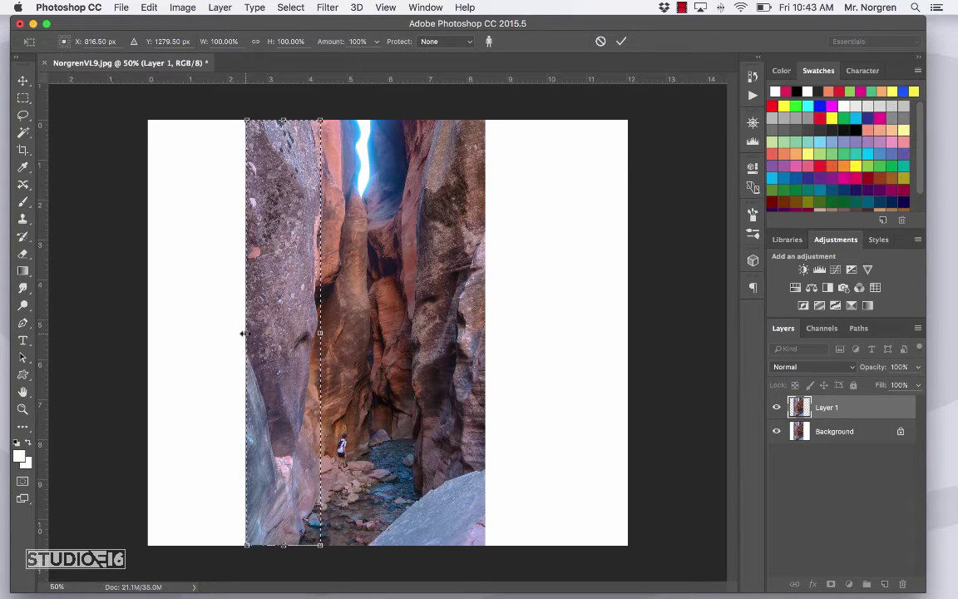
pyautogui.moveTo(243, 334); pyautogui.dragTo(146, 333)
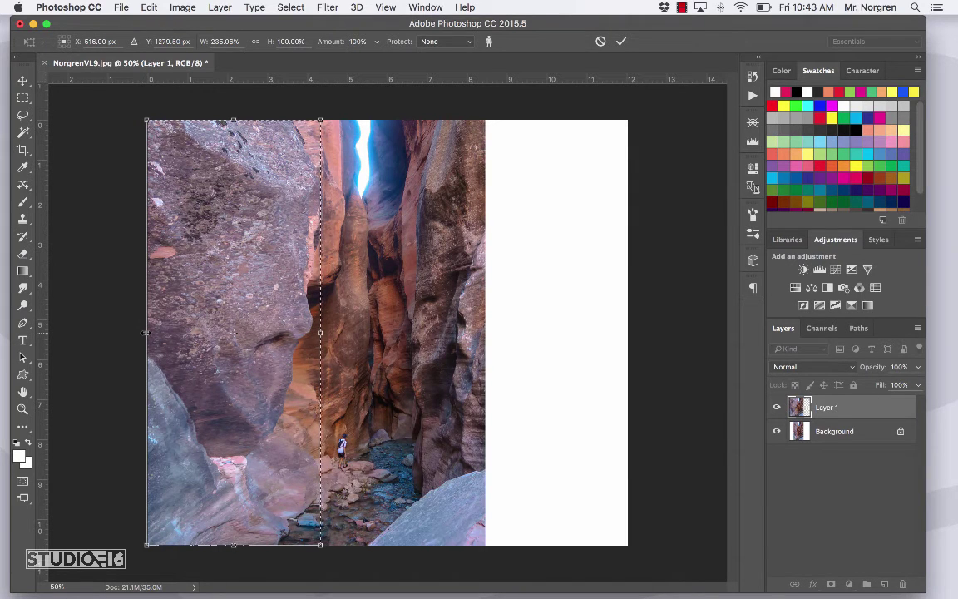
pyautogui.press('Return')
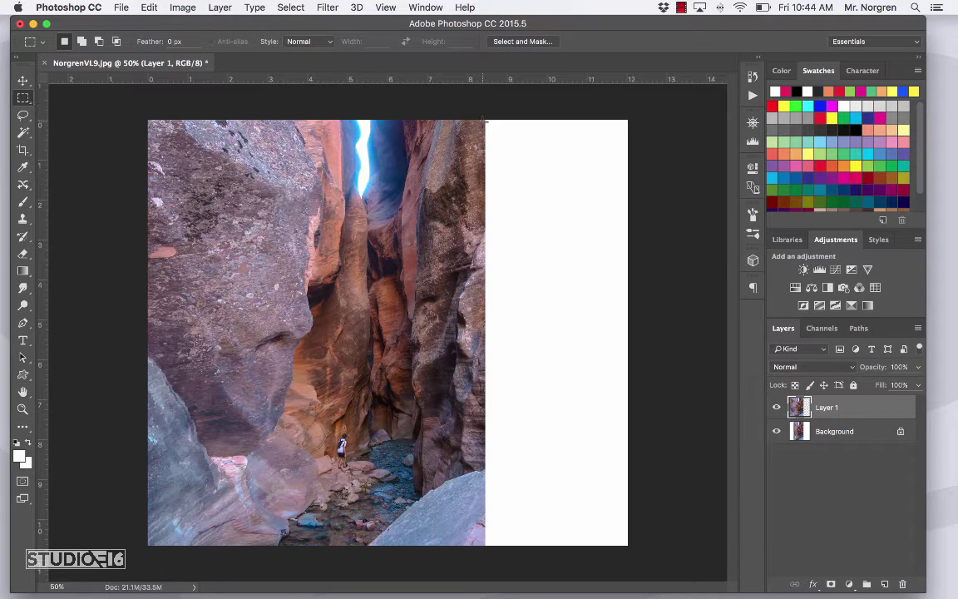
# Select the photo's right strip, about 2 inches wide, stretch it with Content-Aware Scale to the canvas's right edge, and deselect
pyautogui.moveTo(484, 117); pyautogui.dragTo(398, 563)
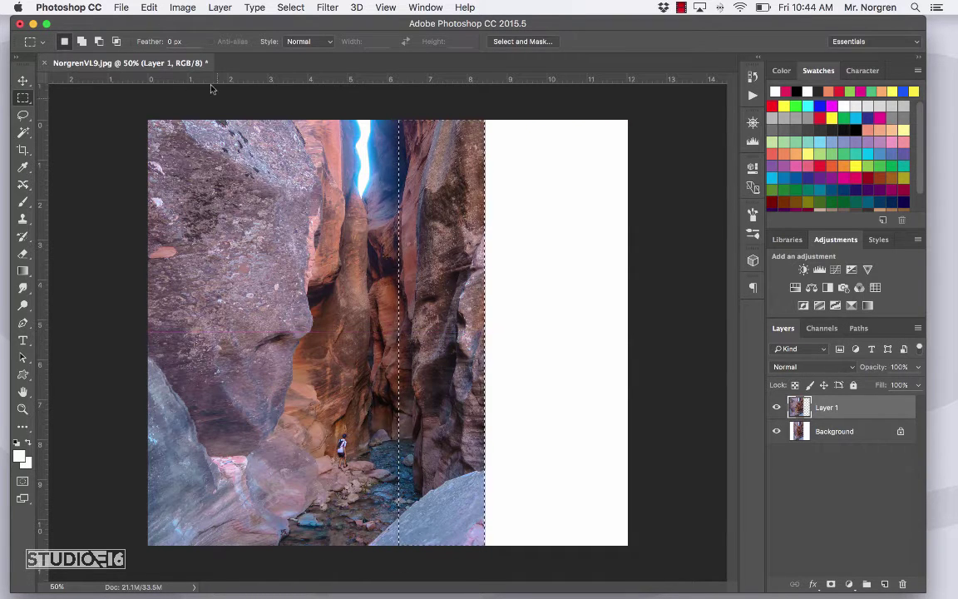
pyautogui.click(148, 6)
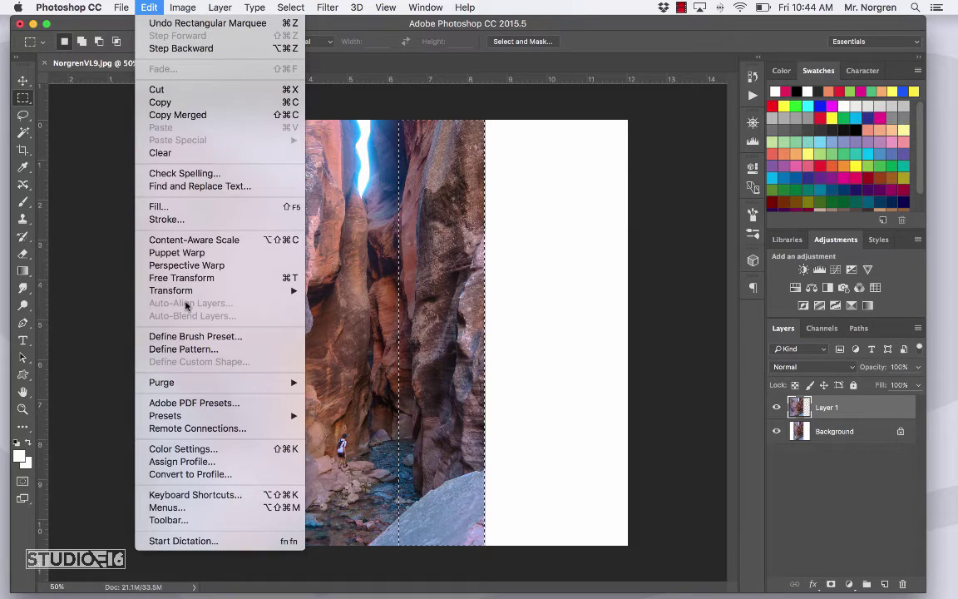
pyautogui.click(194, 239)
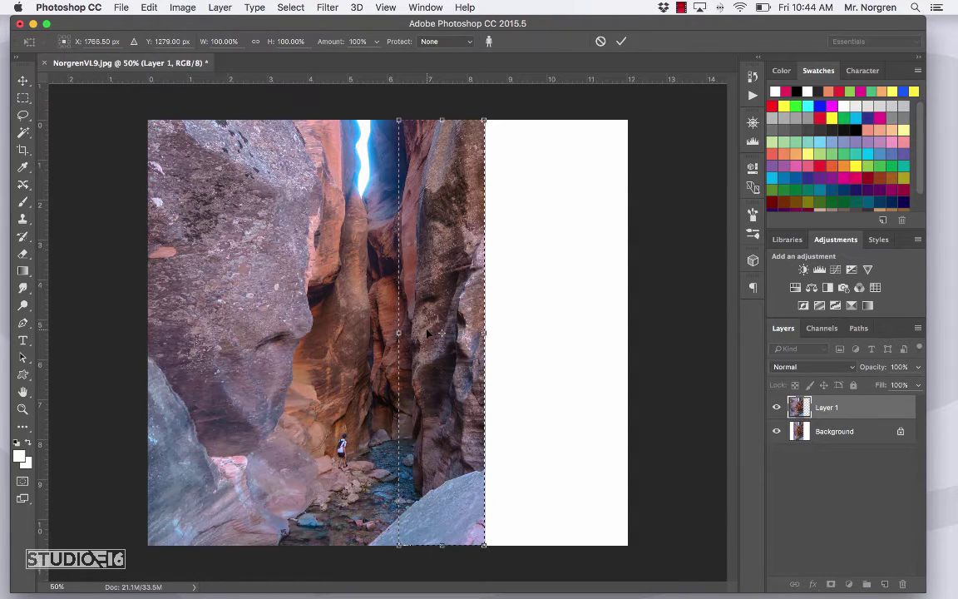
pyautogui.moveTo(486, 333); pyautogui.dragTo(630, 334)
pyautogui.press('Return')
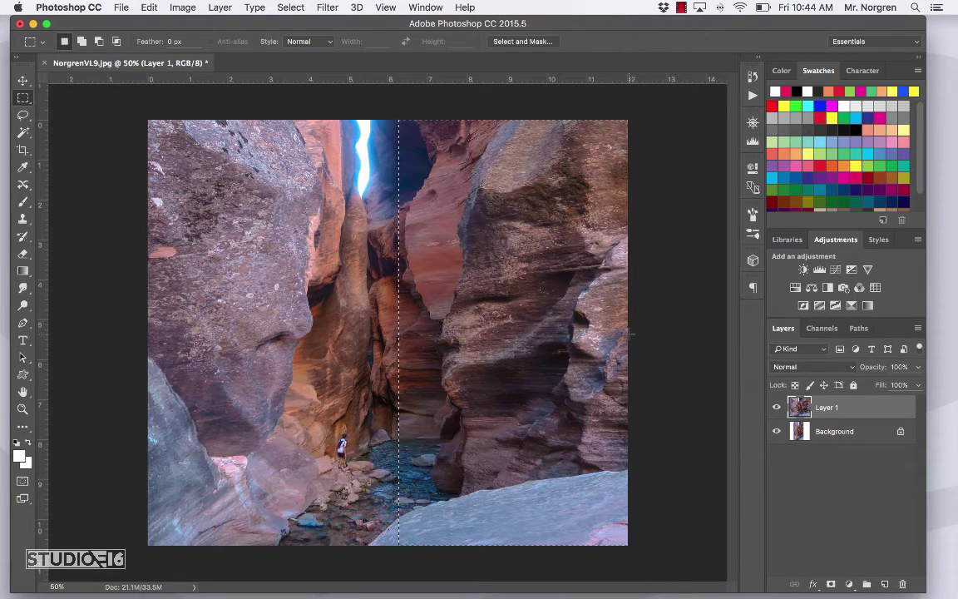
pyautogui.press('super+d')
# Add the text "GO TAKE" at 60 pt on the rock wall in the photo's upper left
pyautogui.press('t')
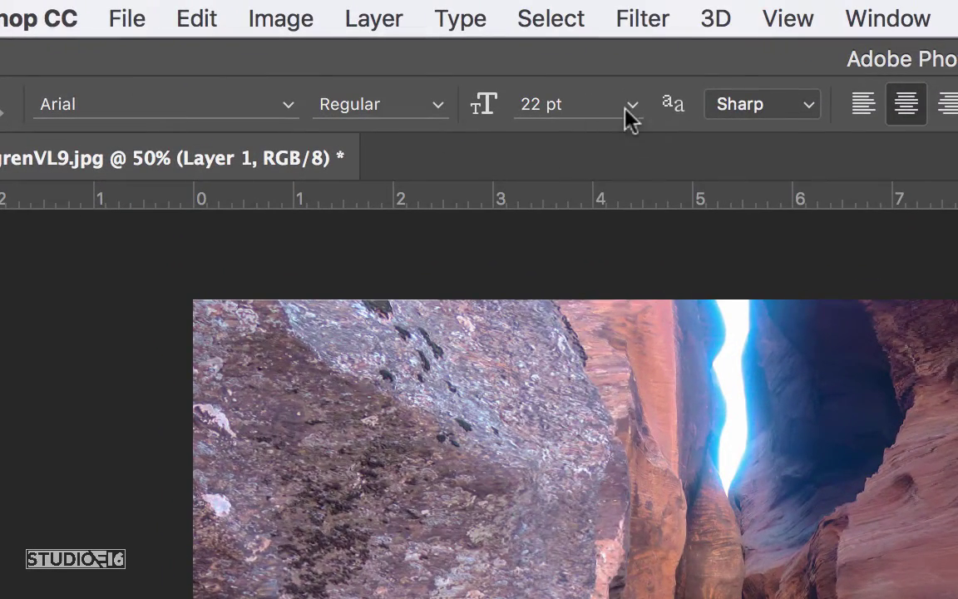
pyautogui.click(599, 97)
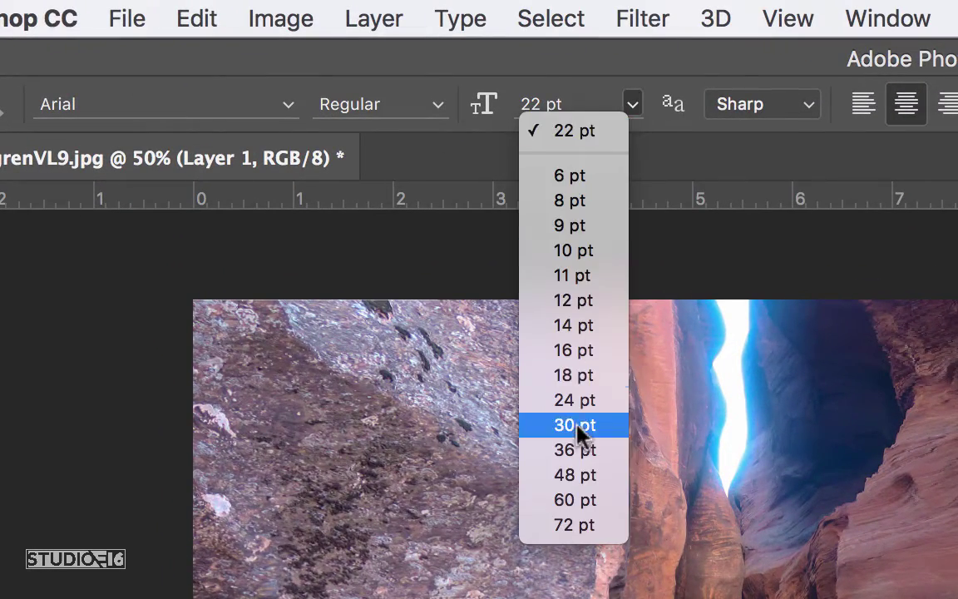
pyautogui.click(575, 499)
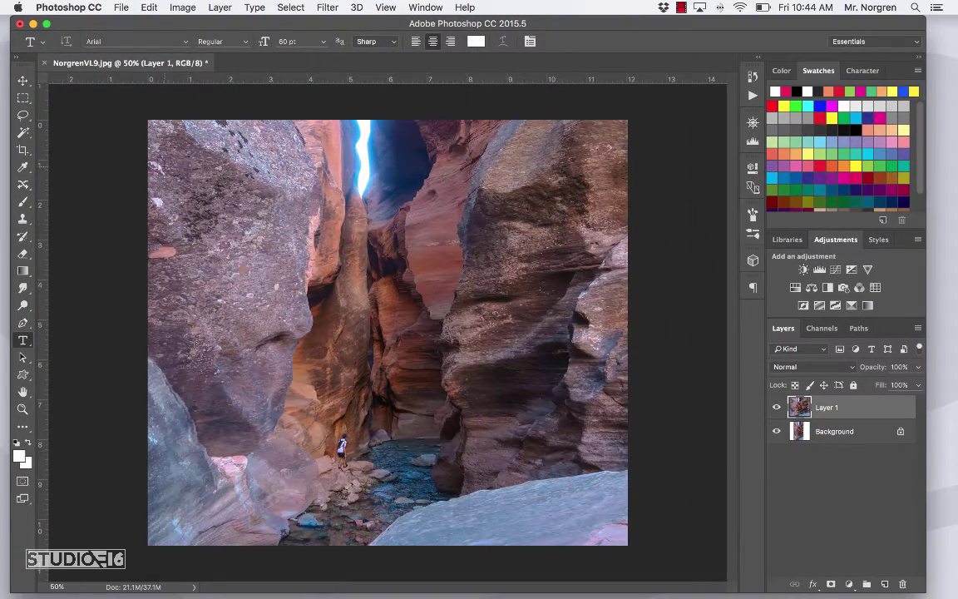
pyautogui.click(238, 212)
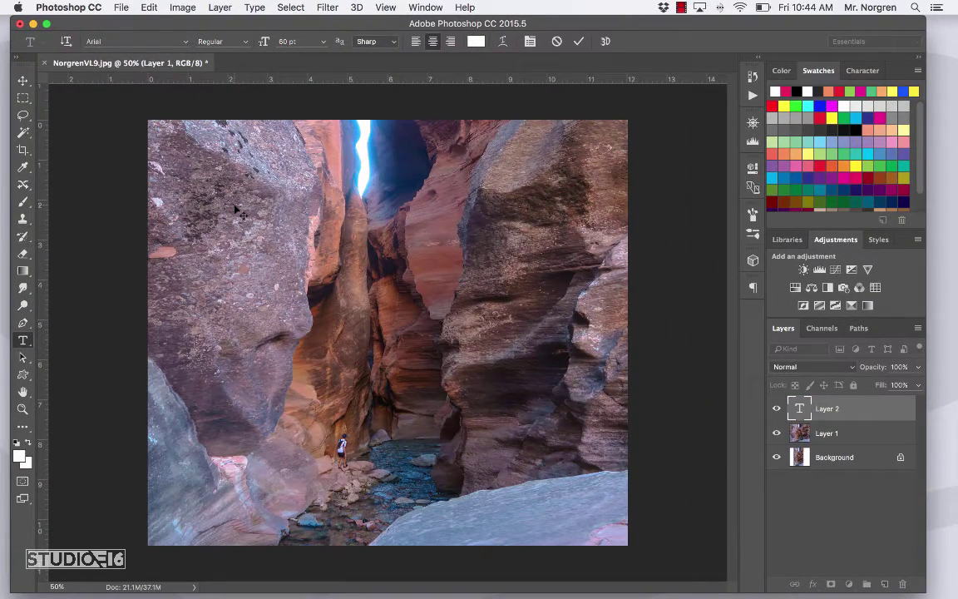
pyautogui.write('go')
pyautogui.press('BackSpace')
pyautogui.press('BackSpace')
pyautogui.write('GO T')
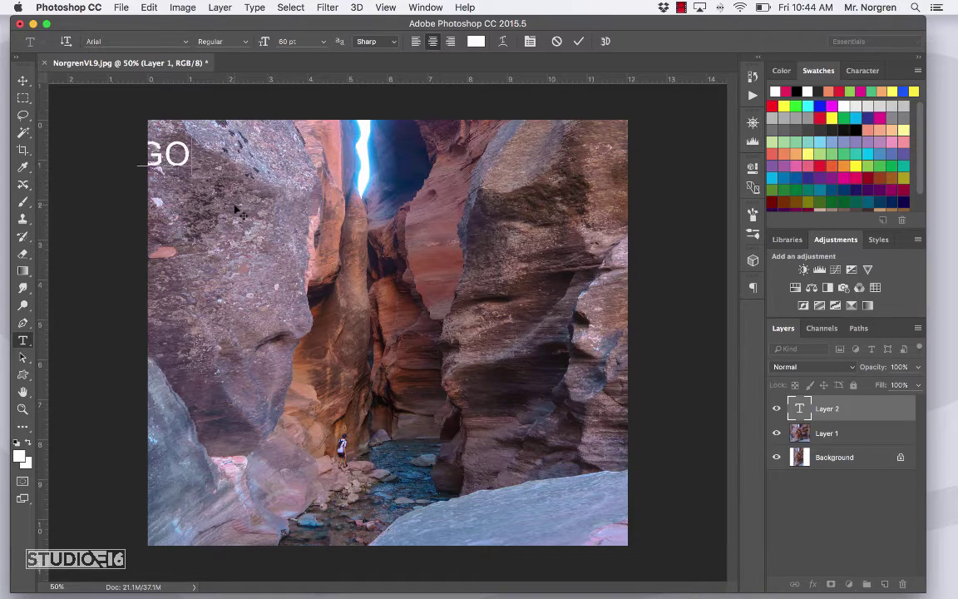
pyautogui.write('AKE')
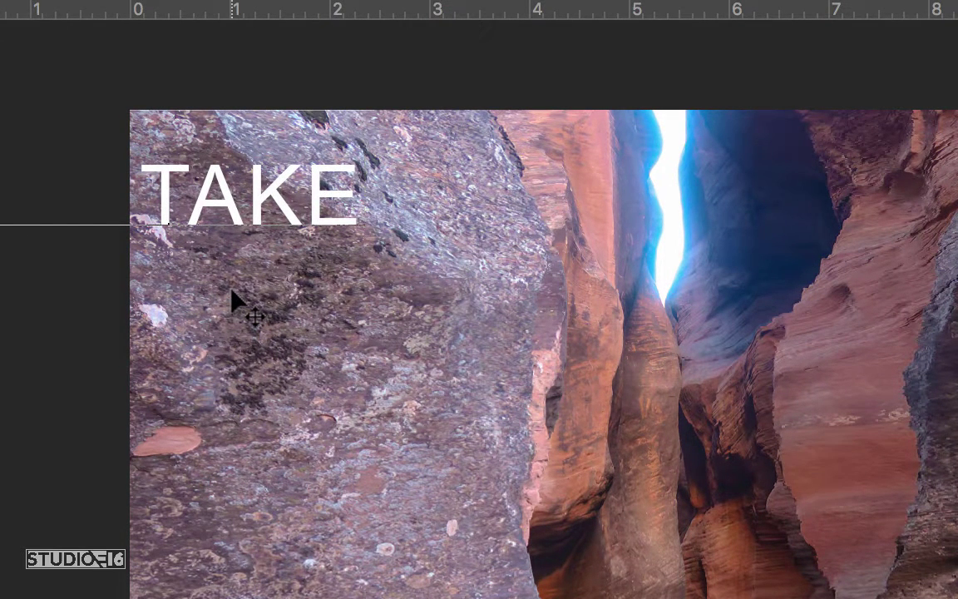
pyautogui.moveTo(250, 299); pyautogui.dragTo(373, 342)
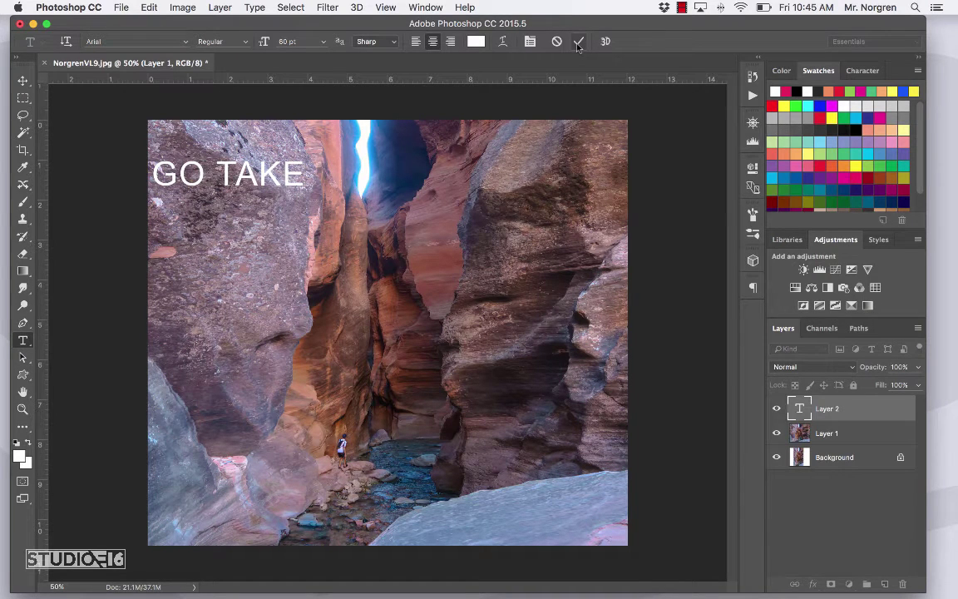
pyautogui.click(578, 43)
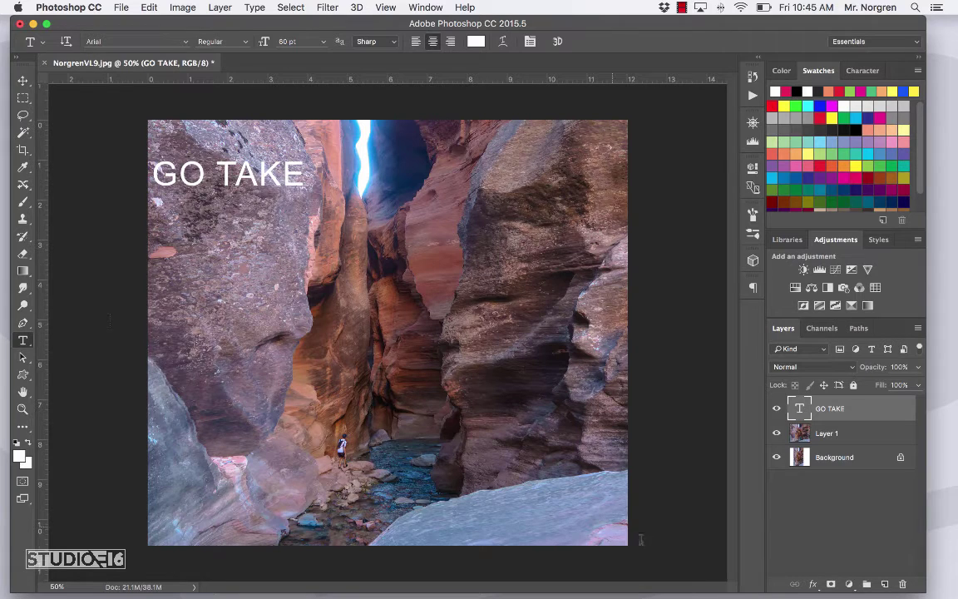
# Add the text "A HIKE" at 60 pt on the pale boulder in the photo's lower right and commit it
pyautogui.click(454, 517)
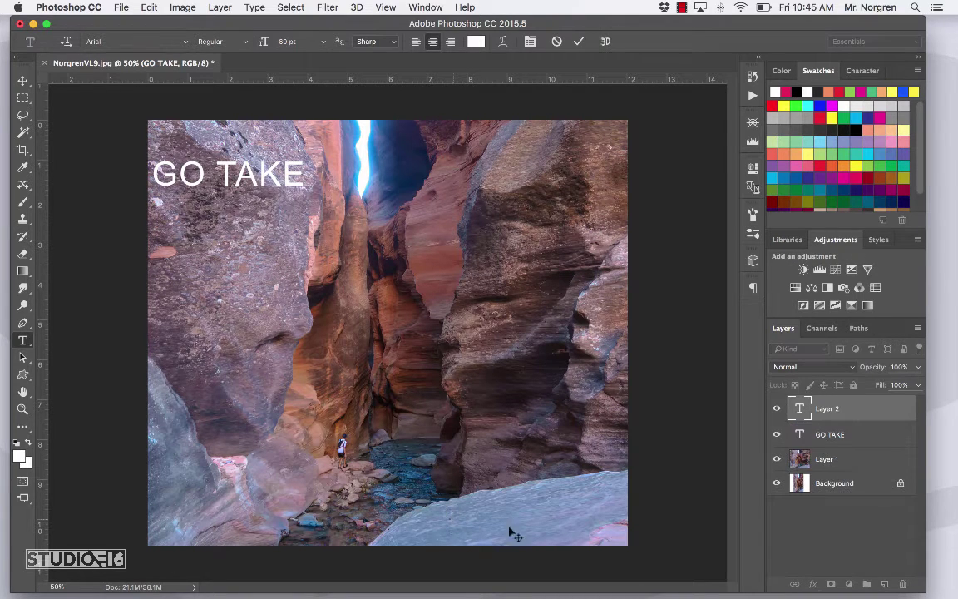
pyautogui.write('A HIKE')
pyautogui.moveTo(552, 521); pyautogui.dragTo(648, 525)
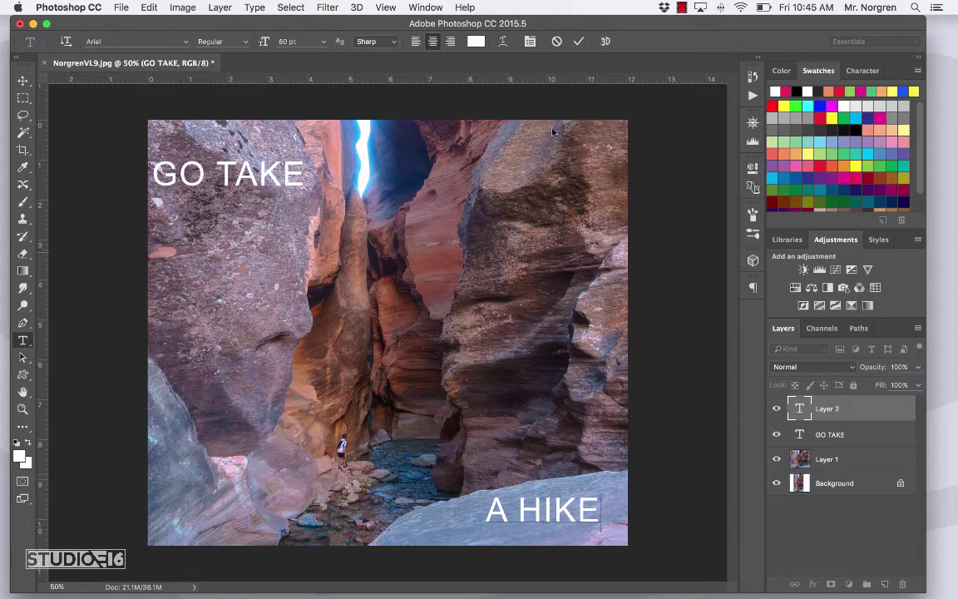
pyautogui.click(23, 81)
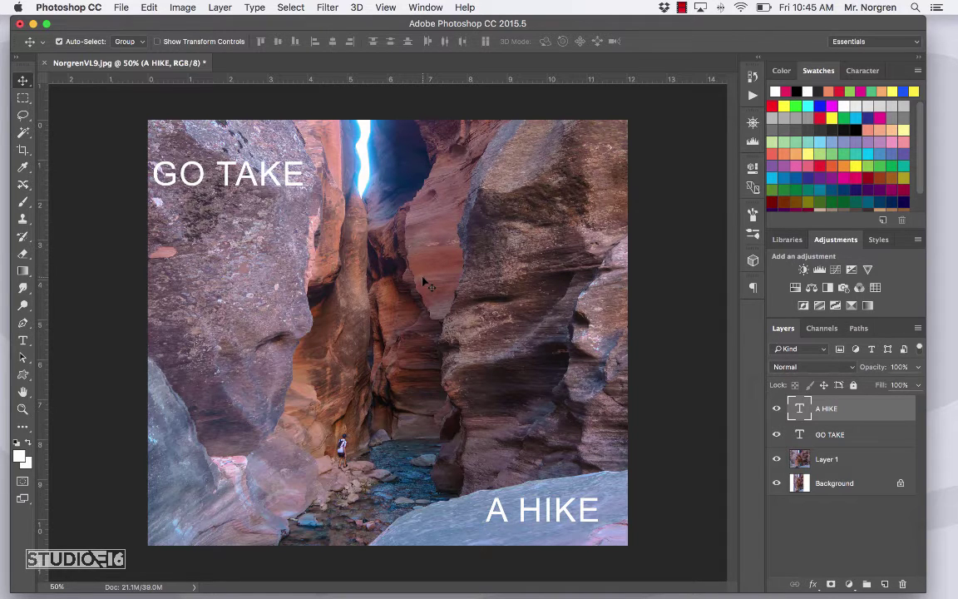
# Duplicate the image under its default copy name and flatten the duplicate into a single Background layer
pyautogui.click(181, 7)
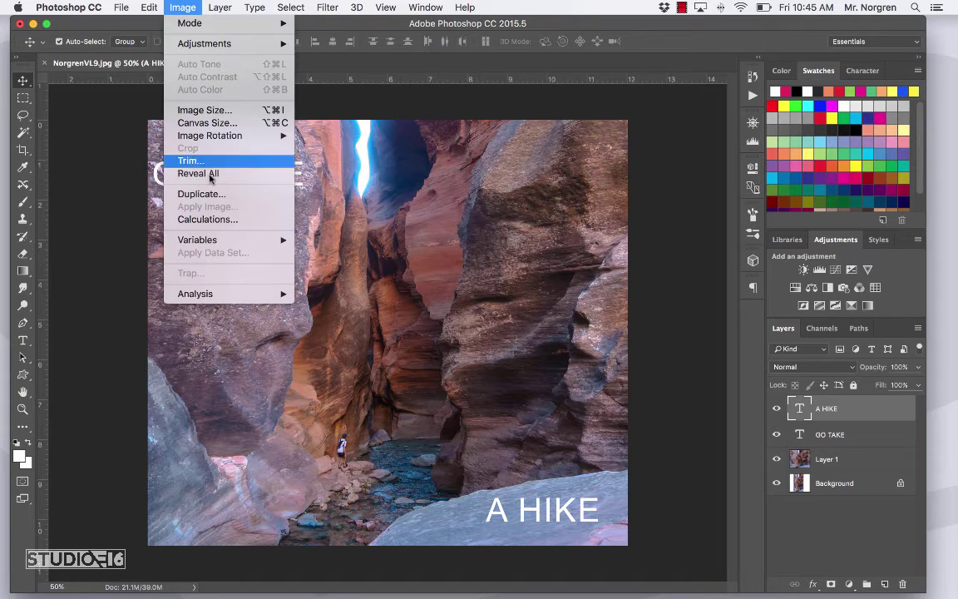
pyautogui.click(245, 200)
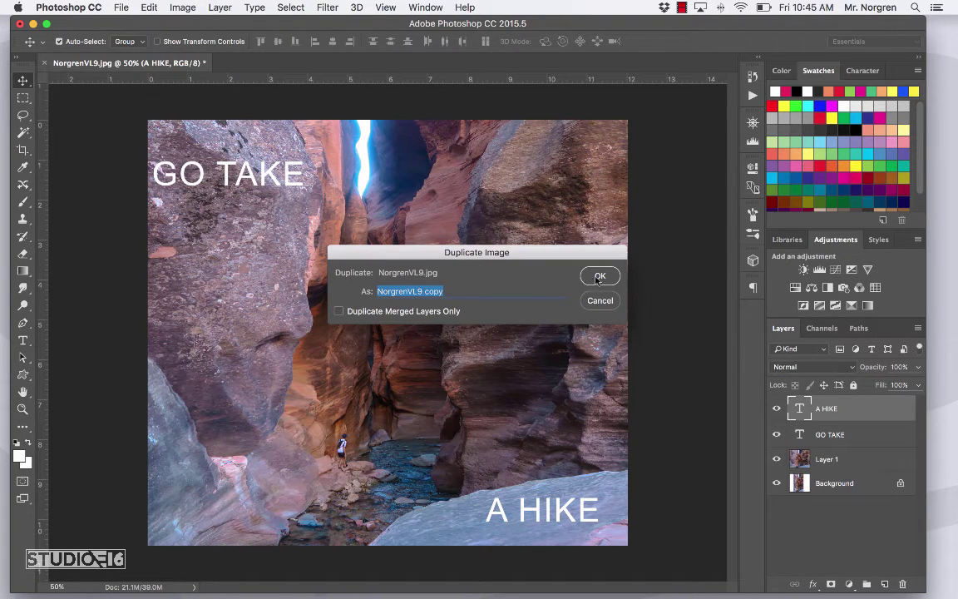
pyautogui.click(598, 278)
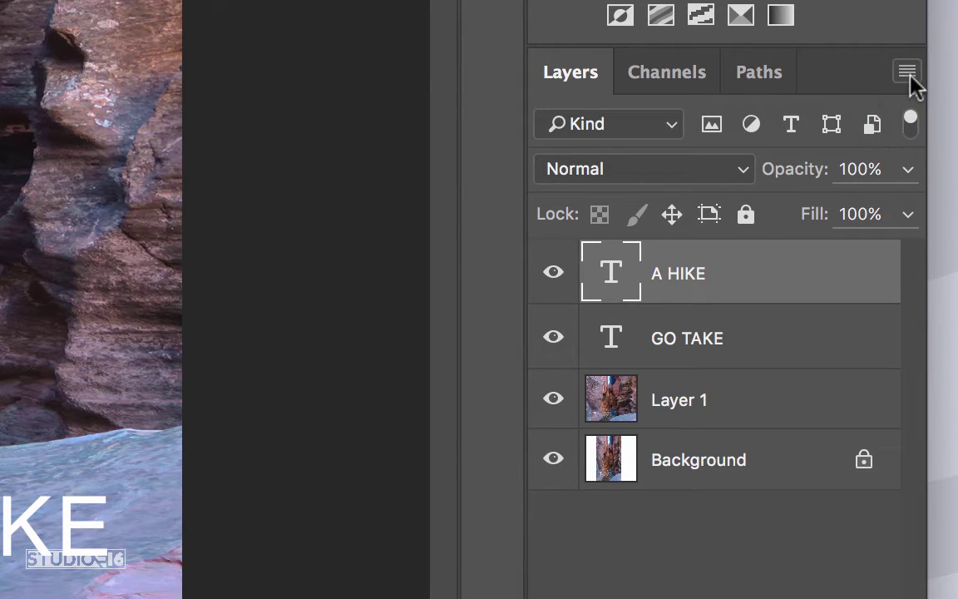
pyautogui.click(908, 73)
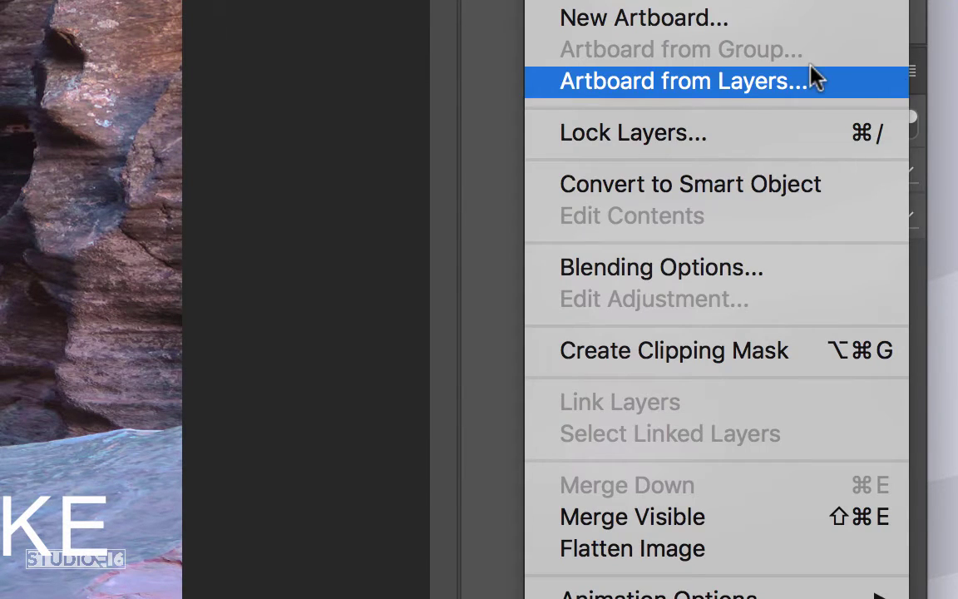
pyautogui.click(722, 559)
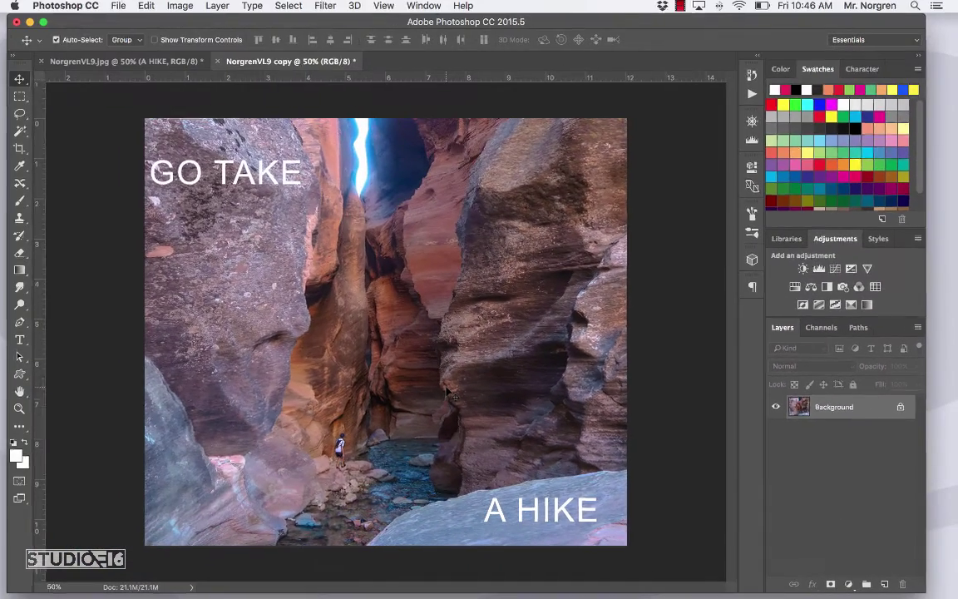
# Save the flattened duplicate as a JPEG in the video lessons folder, replacing " copy" in the file name with "b", at Maximum quality 12, Baseline ("Standard")
pyautogui.press('super+shift+s')
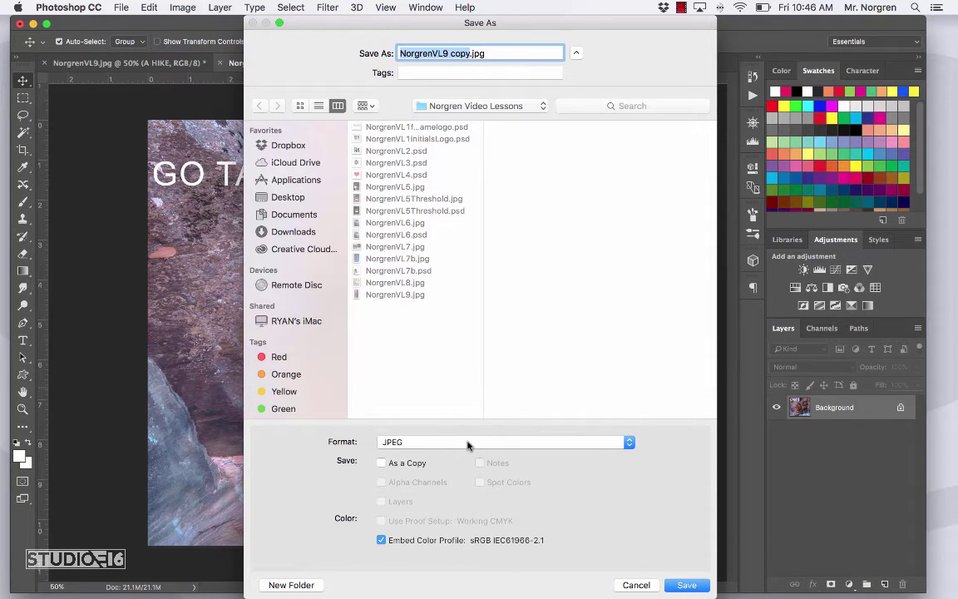
pyautogui.click(467, 445)
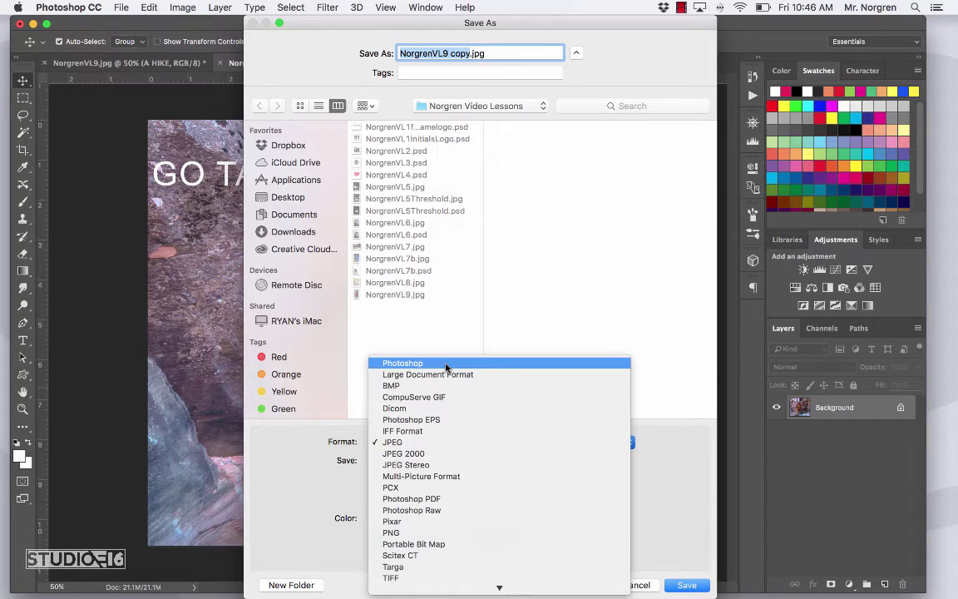
pyautogui.click(415, 443)
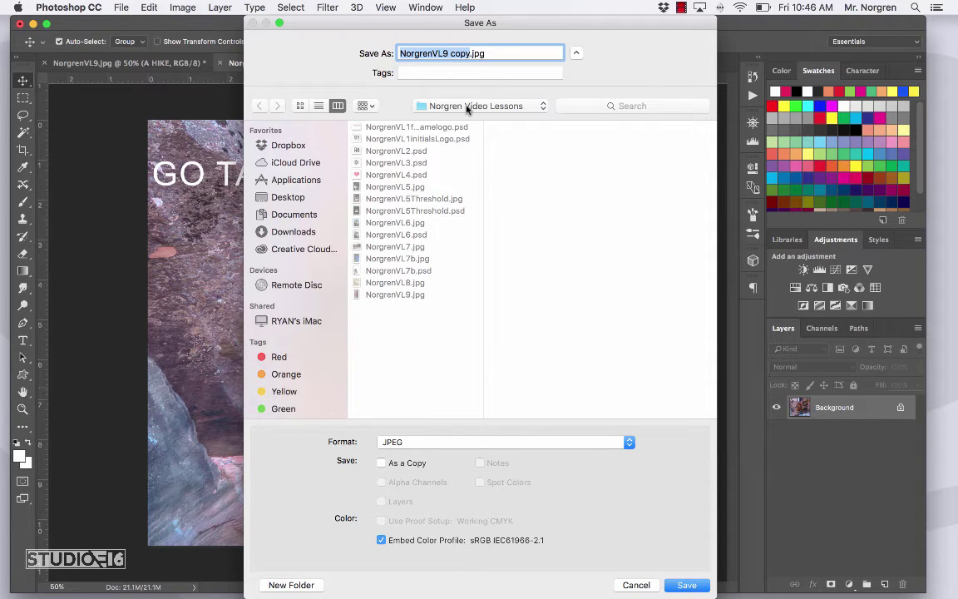
pyautogui.click(470, 53)
pyautogui.moveTo(469, 54); pyautogui.dragTo(449, 53)
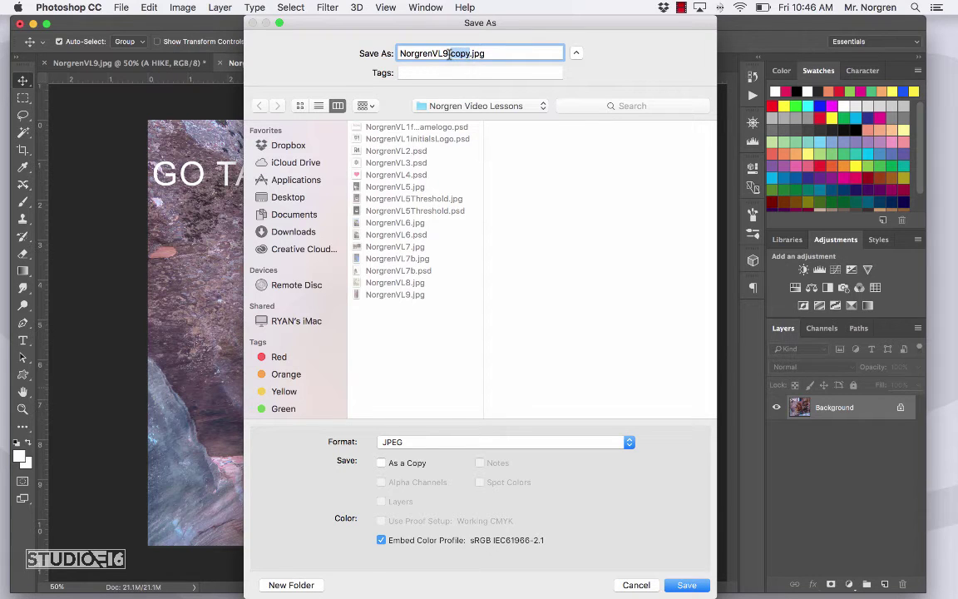
pyautogui.press('BackSpace')
pyautogui.write('b')
pyautogui.click(687, 586)
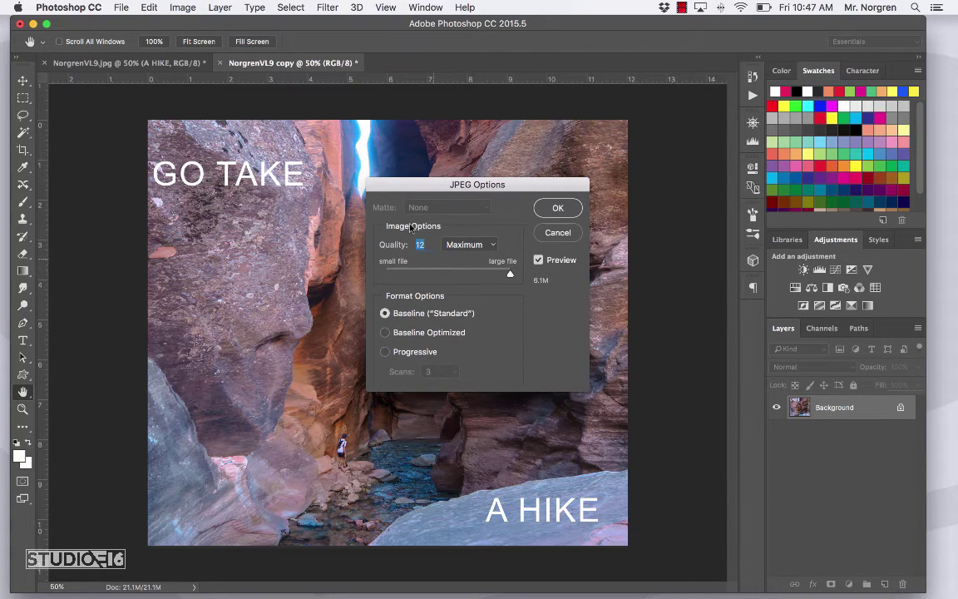
pyautogui.click(557, 208)
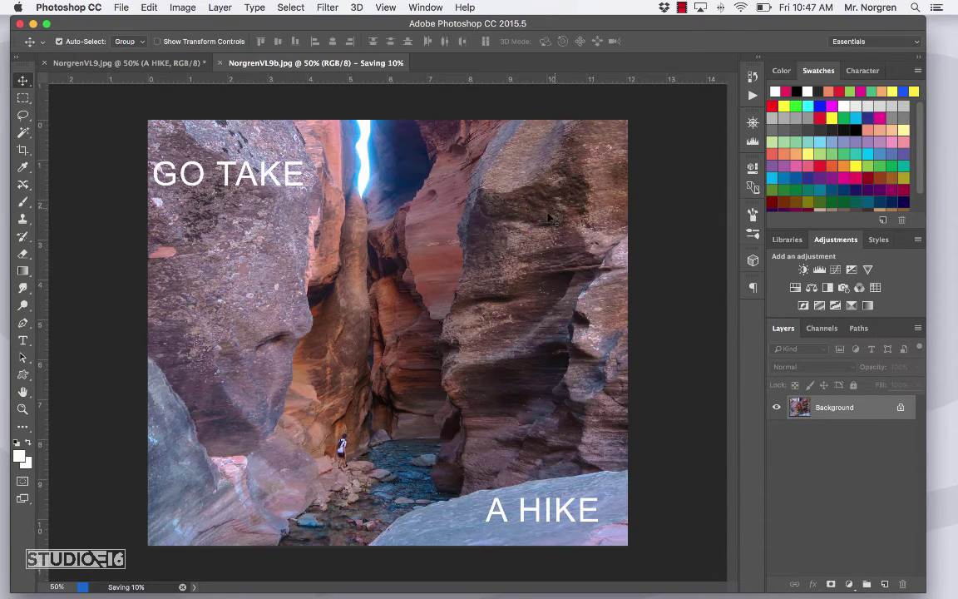